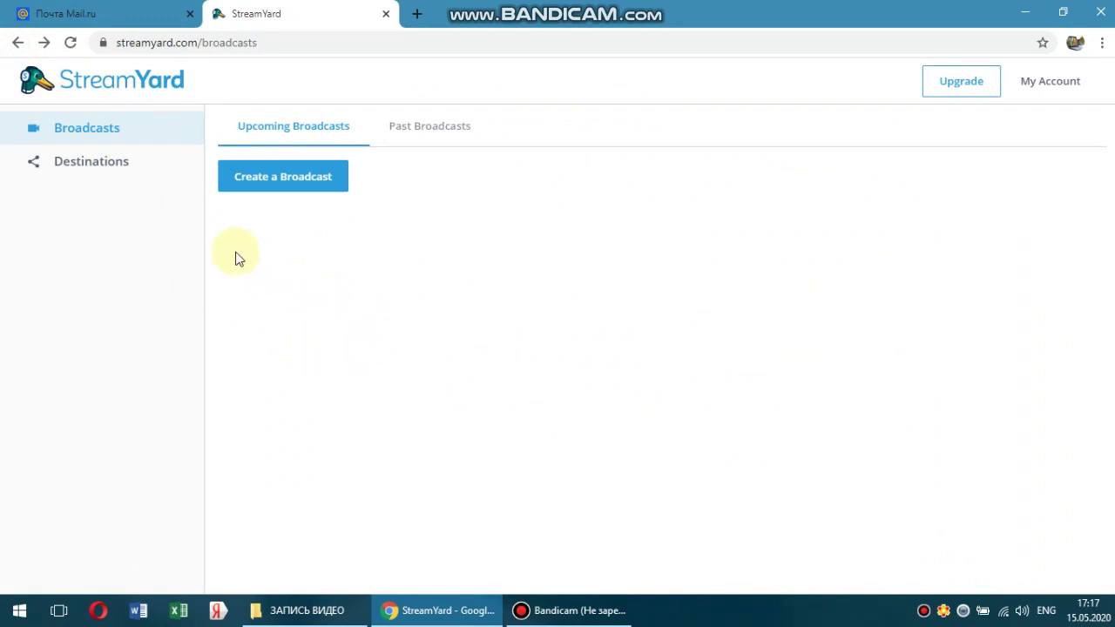
Remove the ВИДЕО САБАКТАР YouTube channel from the connected destinations
click(79, 169)
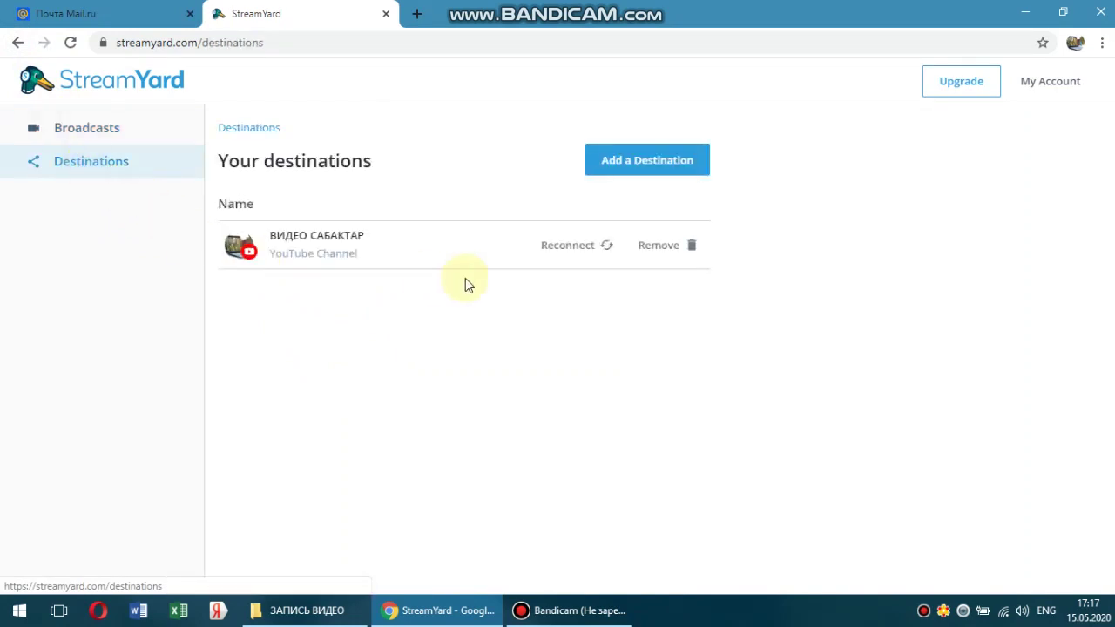
click(692, 252)
click(438, 373)
click(486, 417)
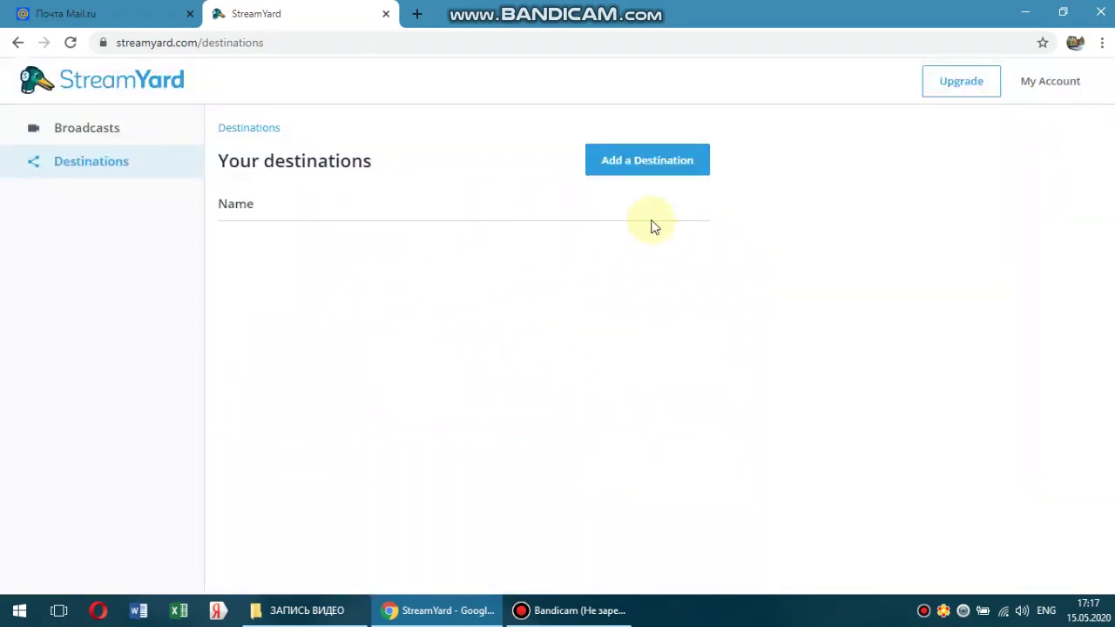
Add the ВИДЕО САБАКТАР YouTube channel as a destination, granting StreamYard access to its Google account
click(639, 169)
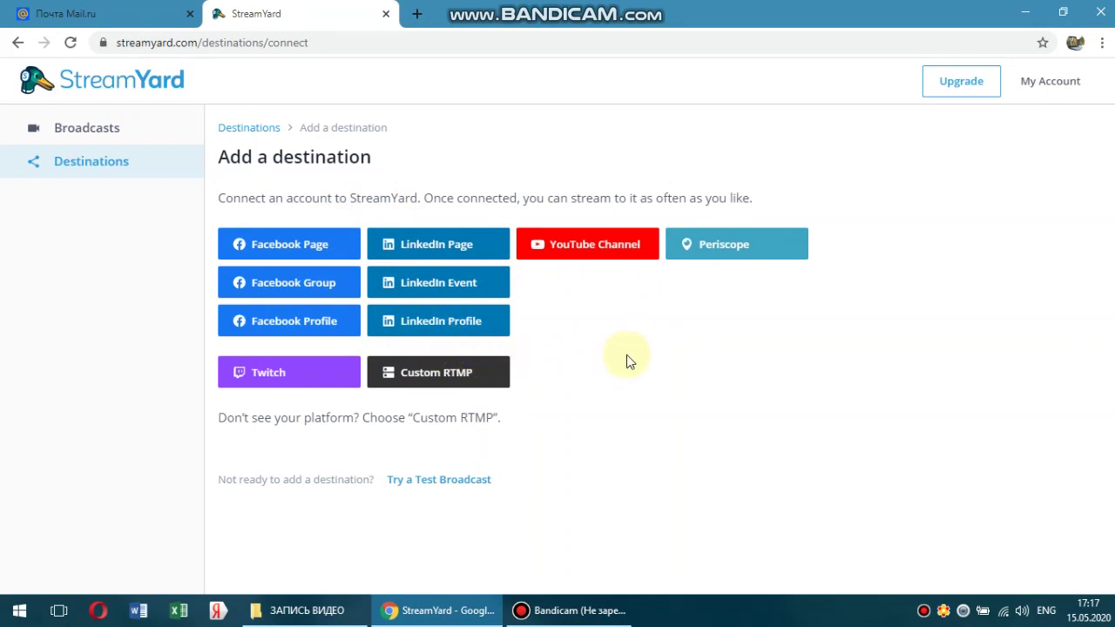
click(599, 253)
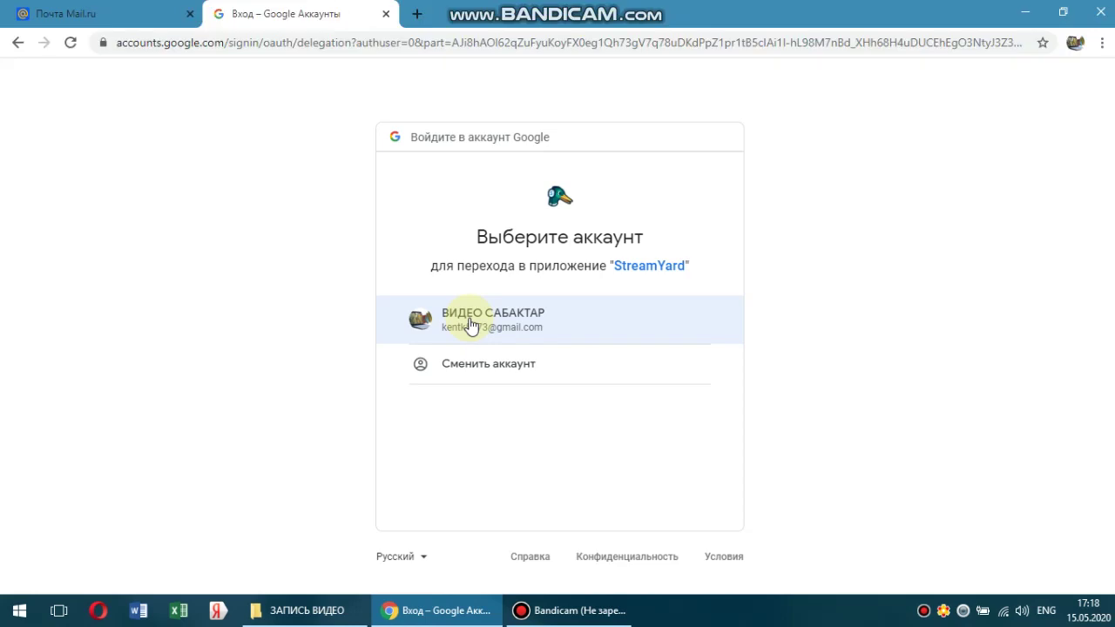
click(472, 325)
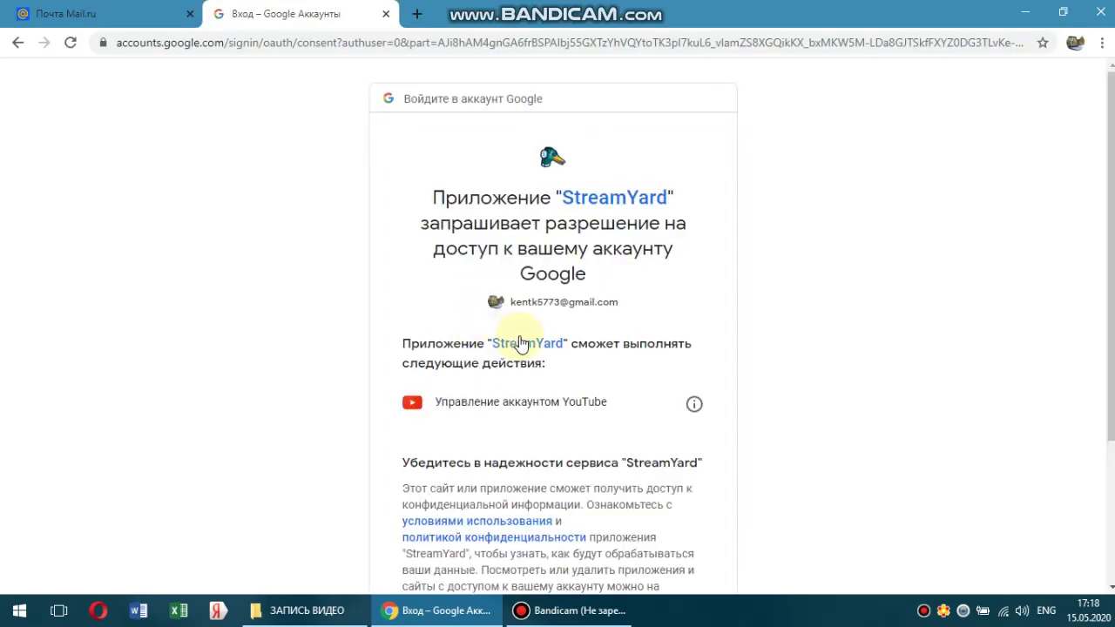
scroll(520, 343, down, 1)
scroll(523, 344, down, 1)
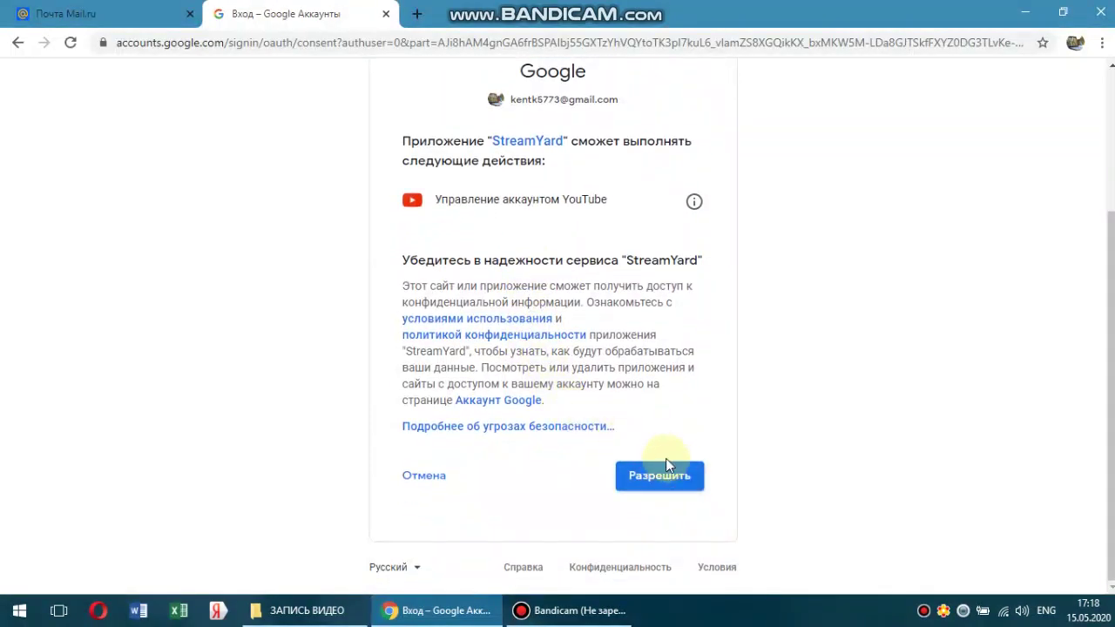
click(673, 485)
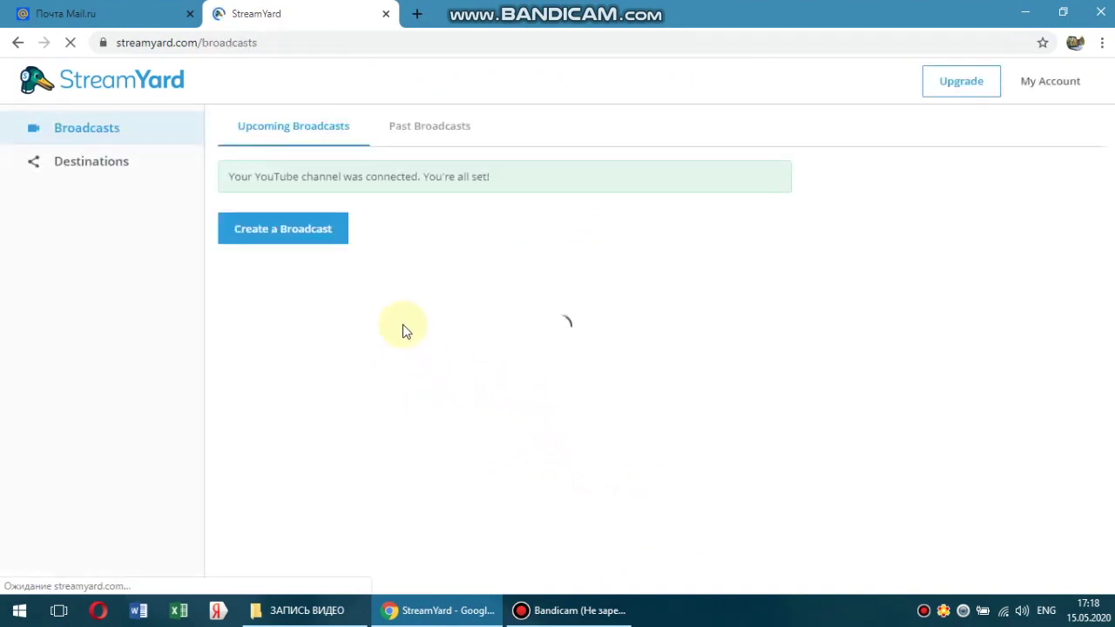
Start creating a new broadcast with the connected YouTube channel as its destination
click(101, 137)
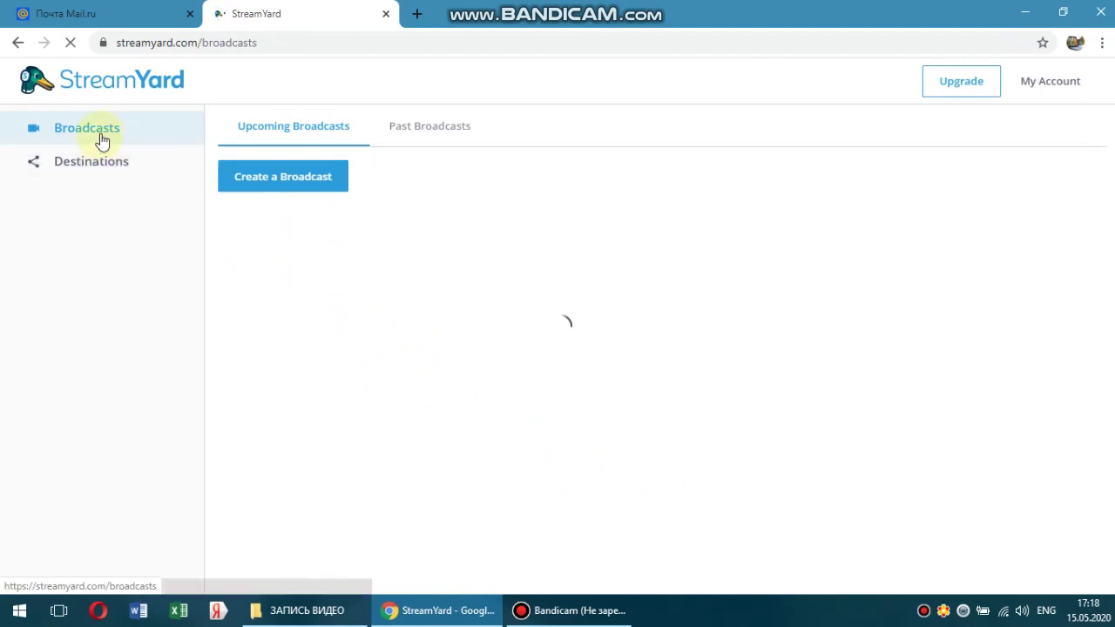
click(290, 187)
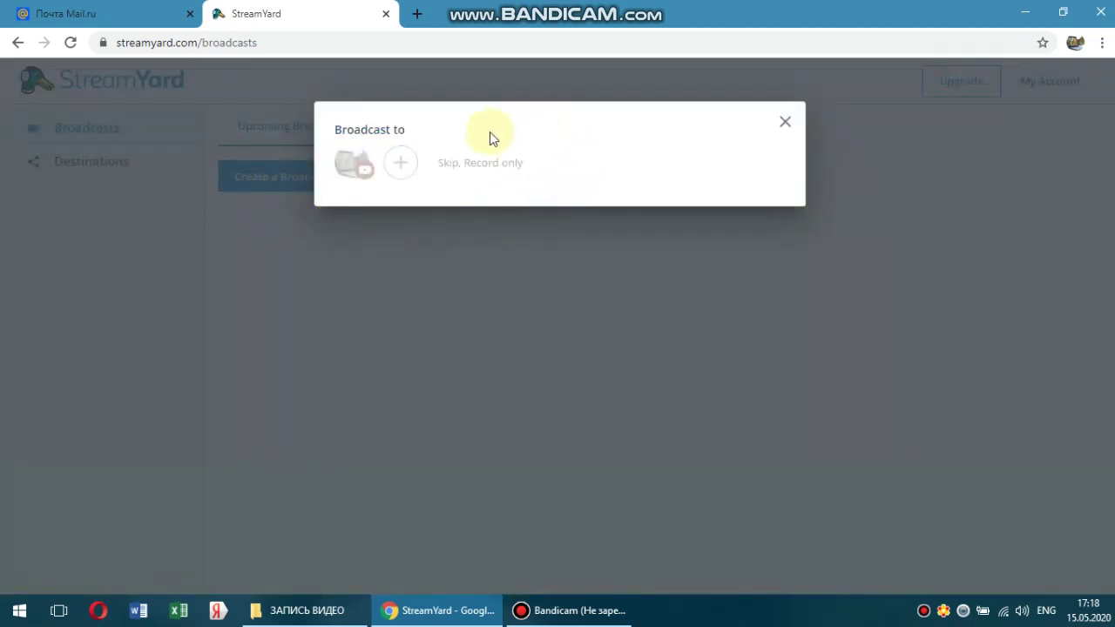
click(348, 174)
click(1099, 512)
Enter "Вебинар" as the broadcast title, using the Cyrillic keyboard layout
click(383, 238)
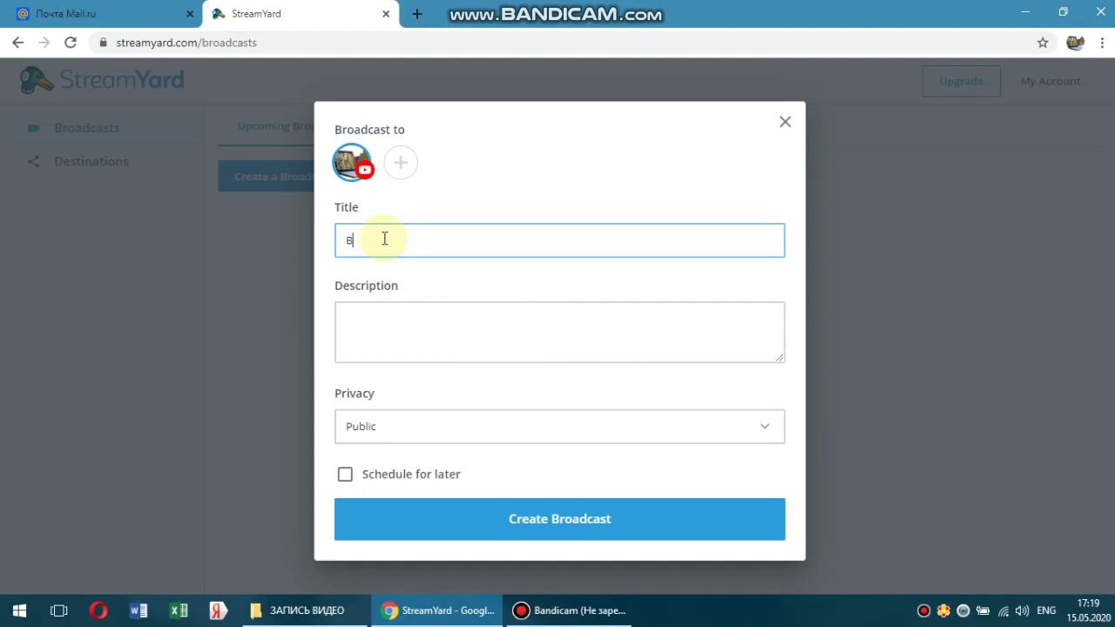
text(Bt.b)
key(BackSpace)
key(BackSpace)
key(BackSpace)
key(BackSpace)
key(BackSpace)
key(alt+shift)
text(Вебинар)
Enter the description "Онлайн сабак өтүүнүн жолдору" and leave the broadcast's privacy as Public
click(410, 329)
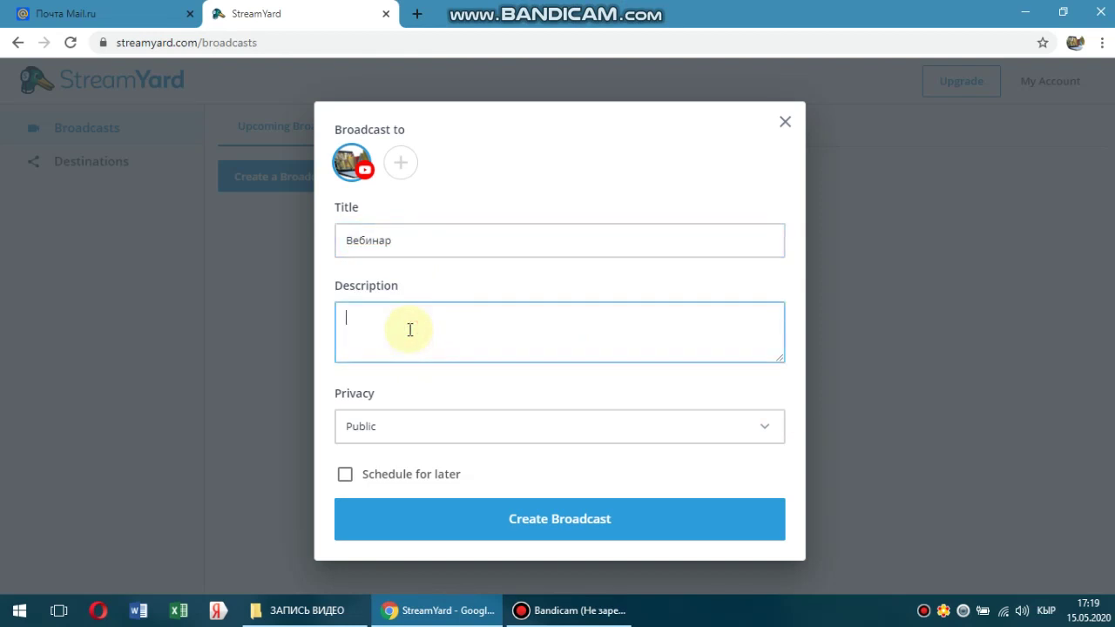
text(Онлайн)
text( сабак )
text(в)
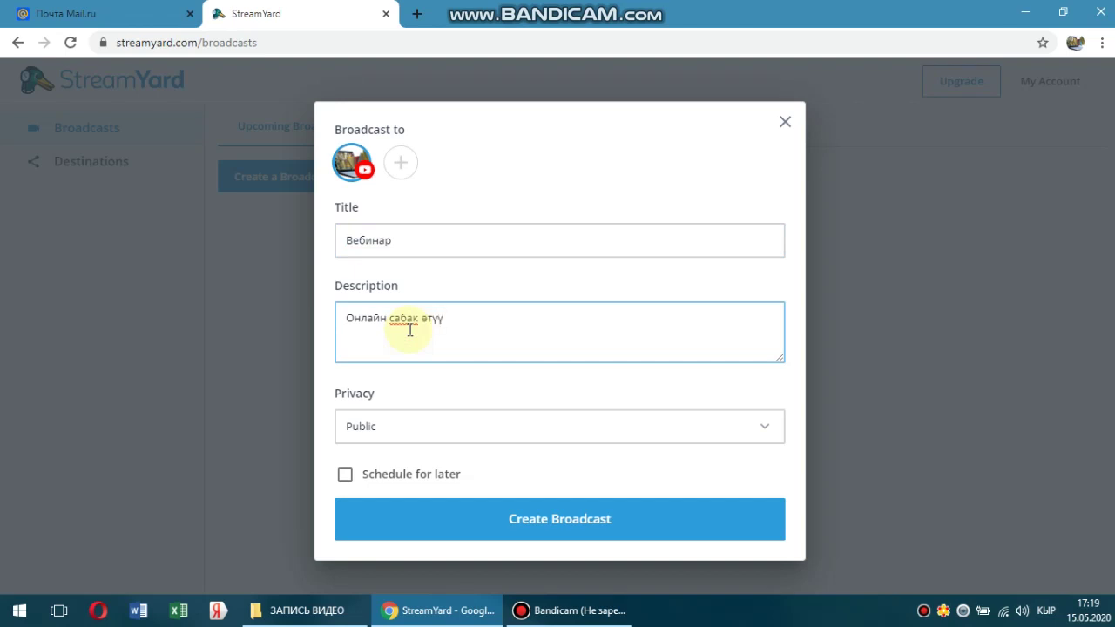
text(түүнүн жолдору)
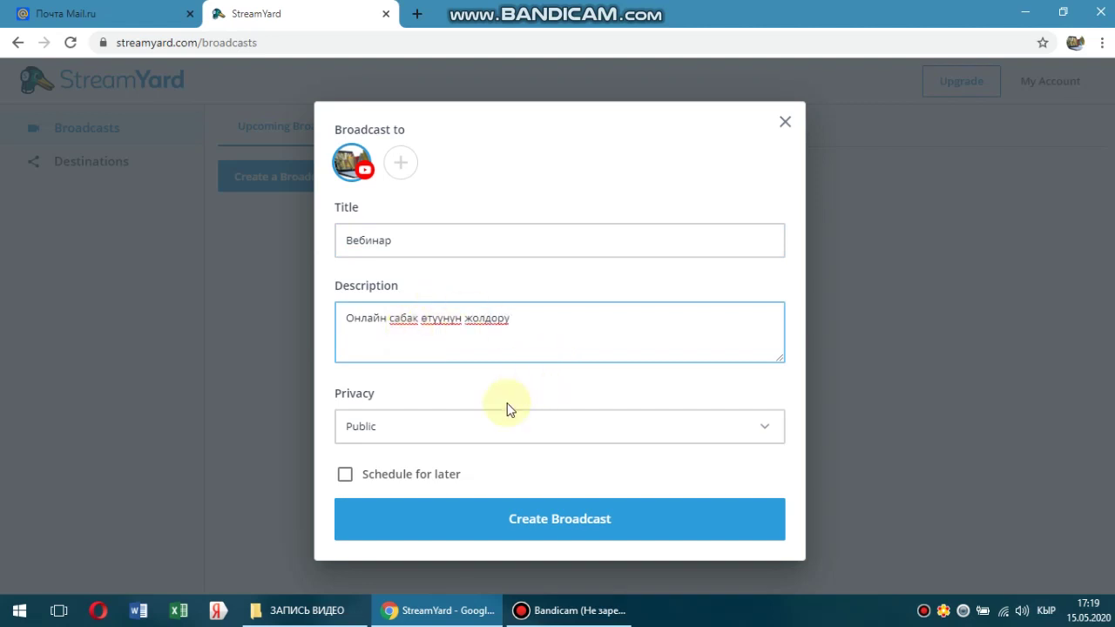
click(418, 429)
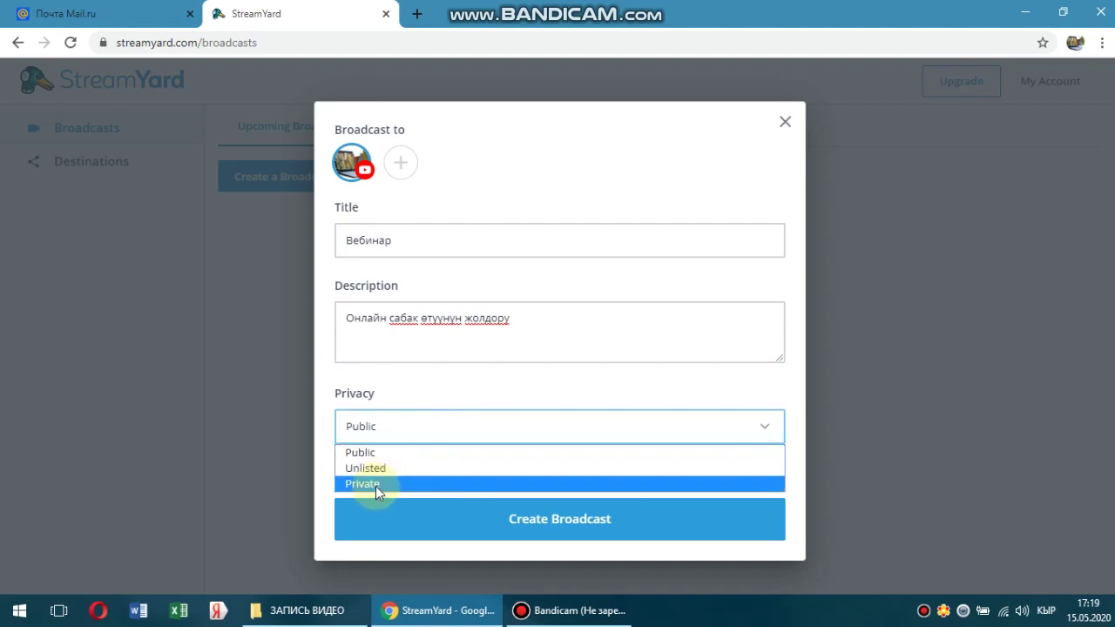
click(423, 424)
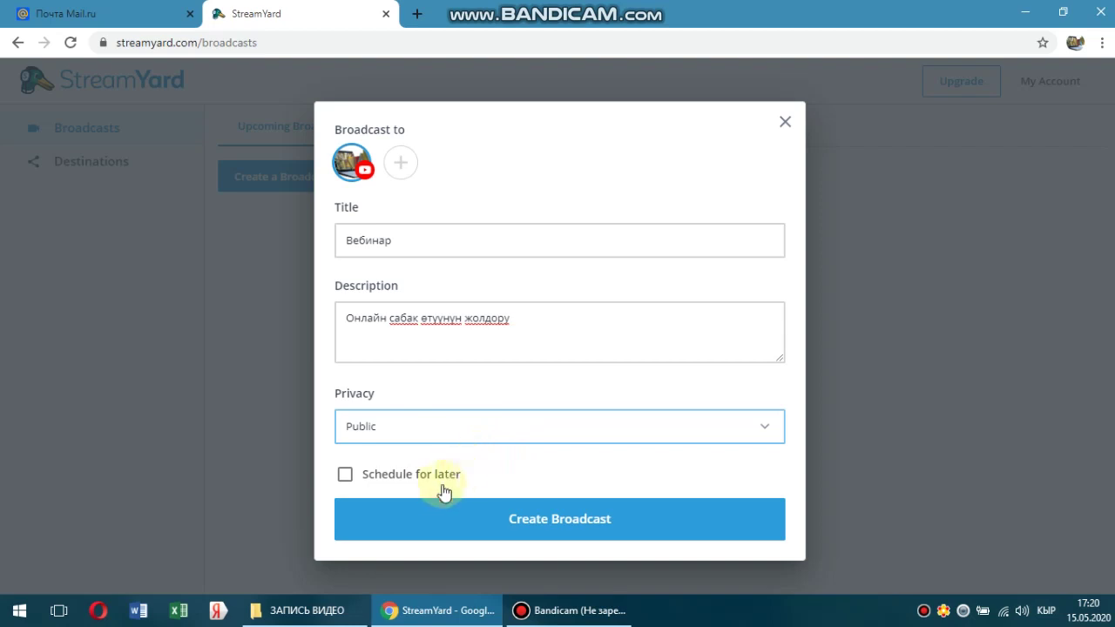
Schedule the broadcast for later, with a start time of May 19, 2020 at 12:00 PM
click(346, 476)
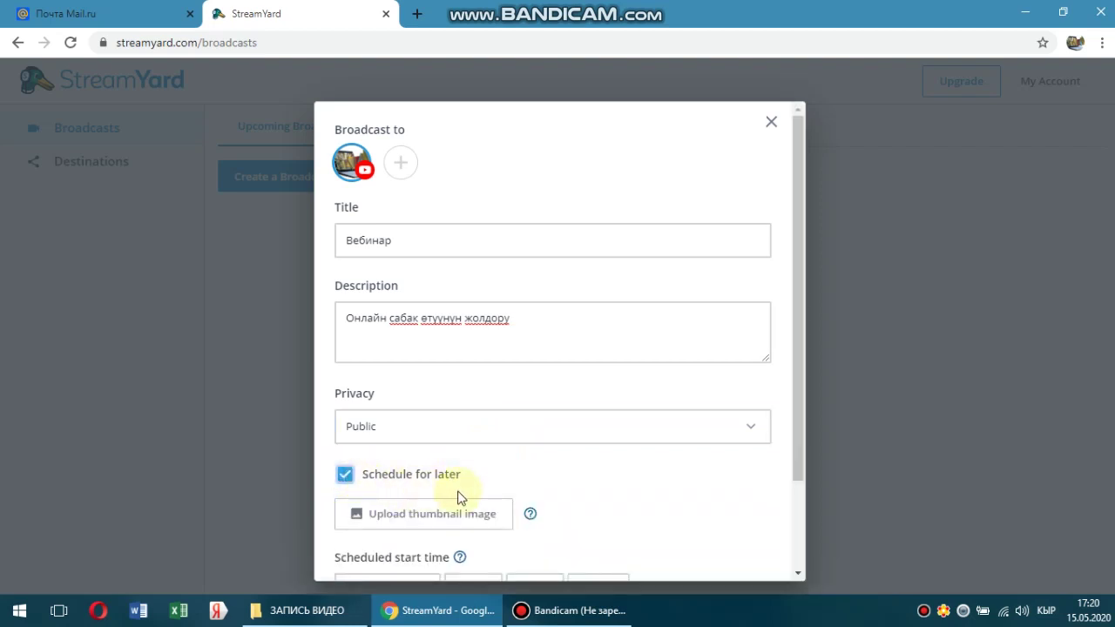
scroll(458, 493, down, 3)
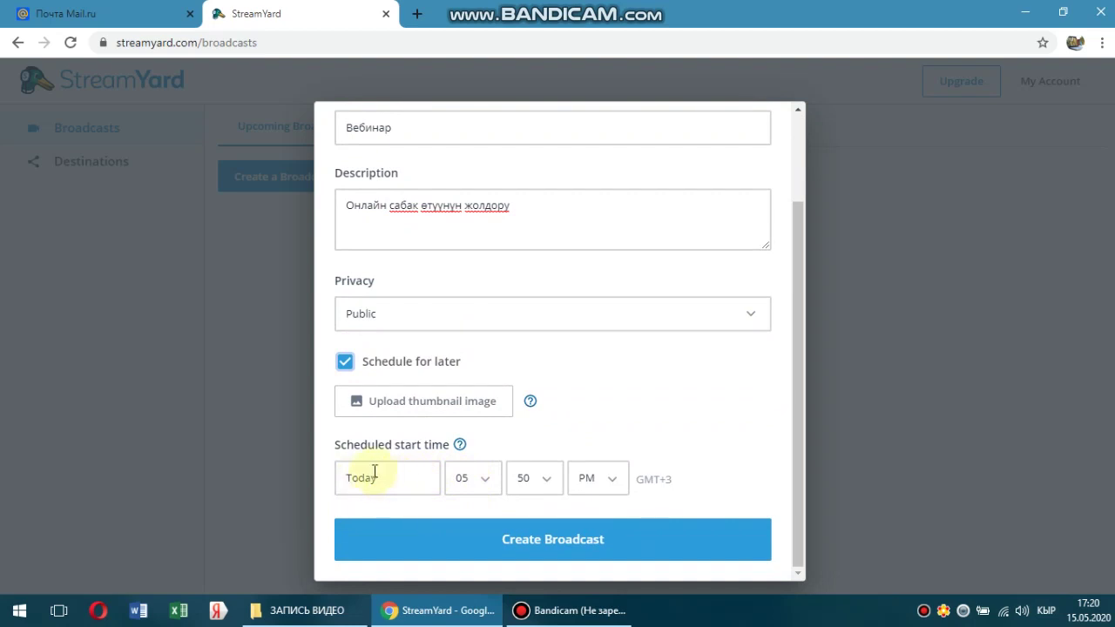
click(381, 481)
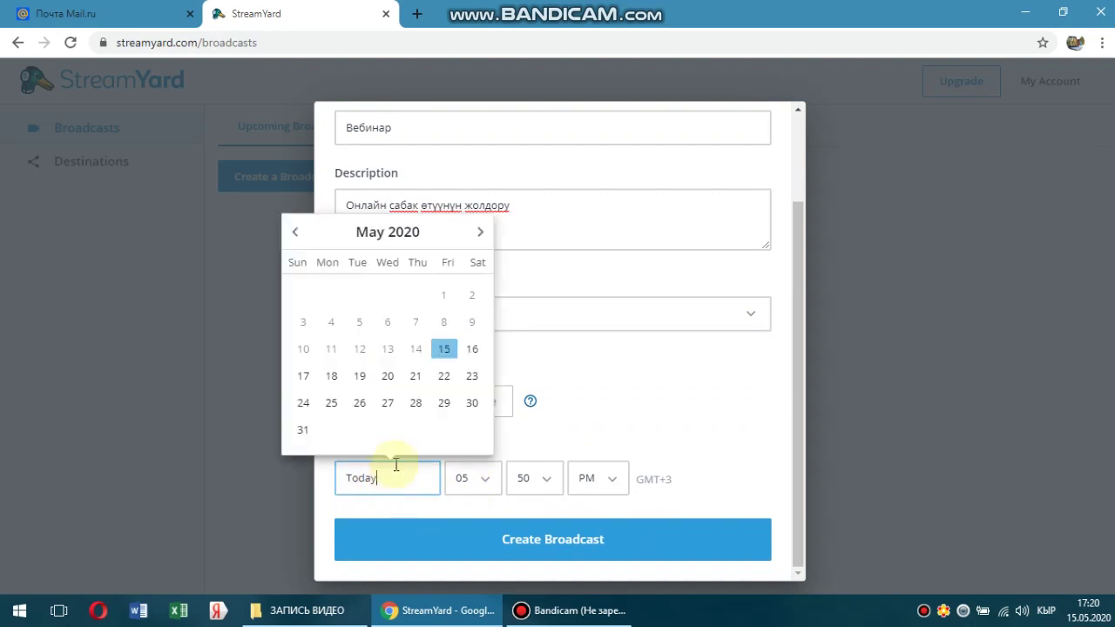
click(360, 376)
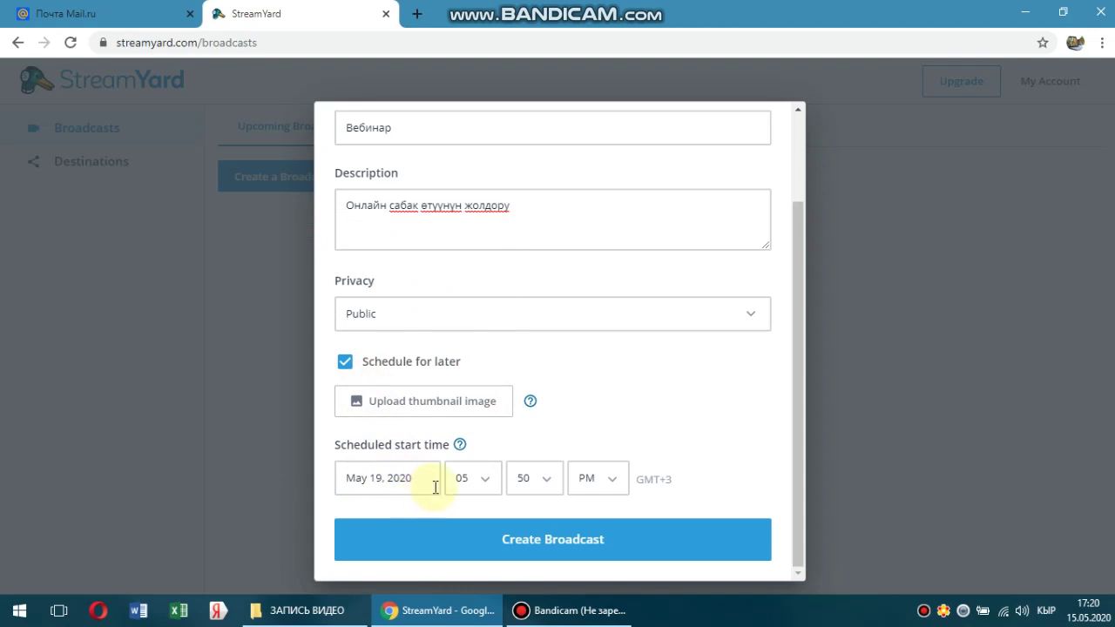
click(485, 488)
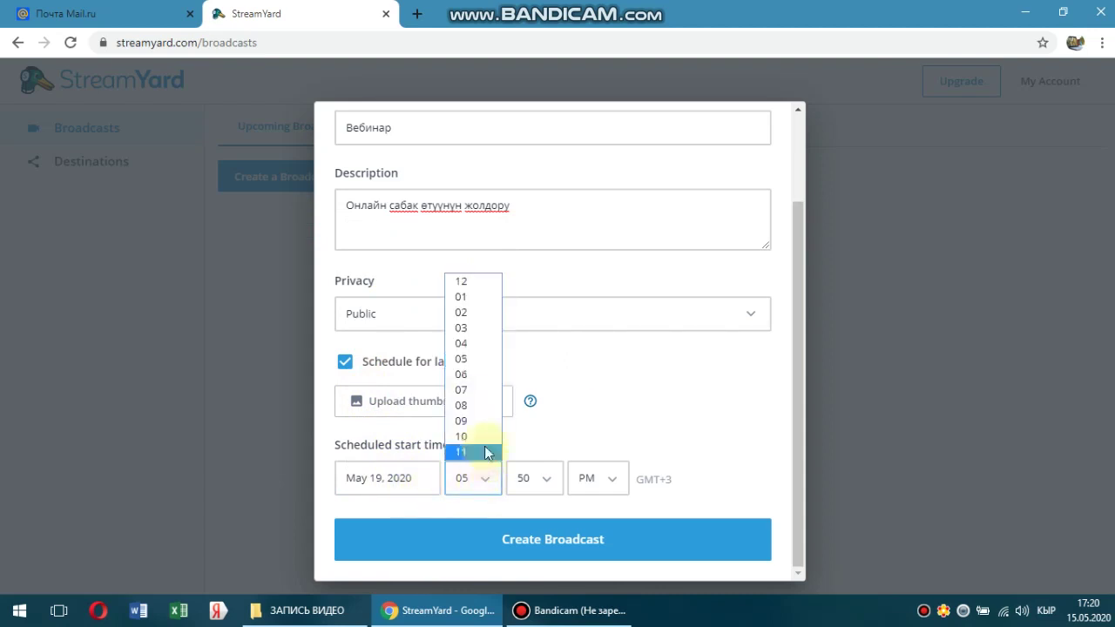
click(460, 280)
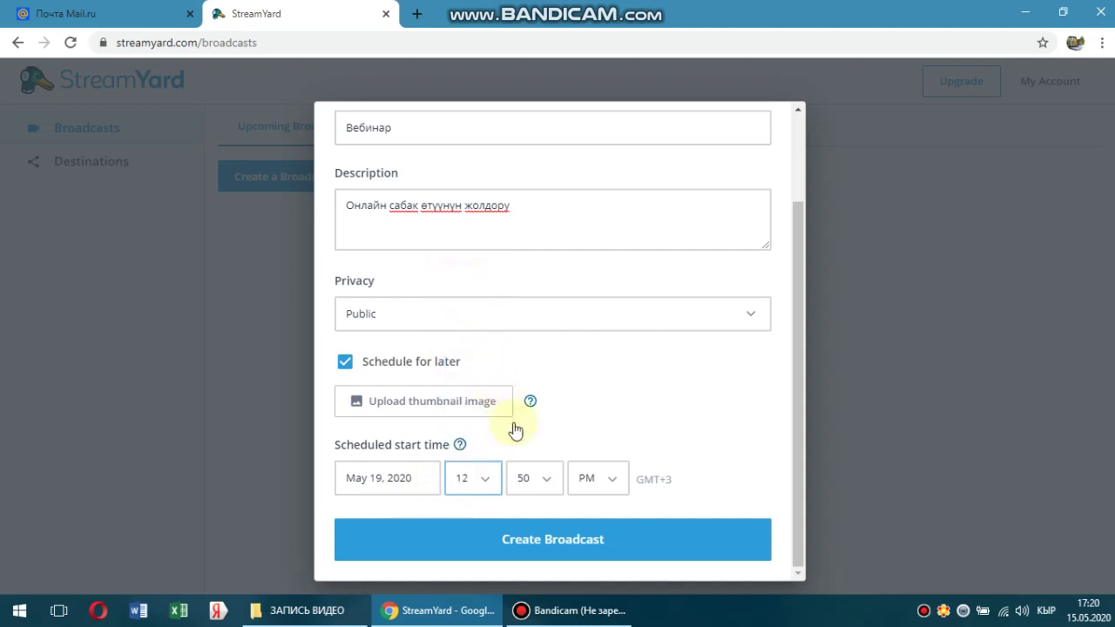
click(548, 479)
click(523, 282)
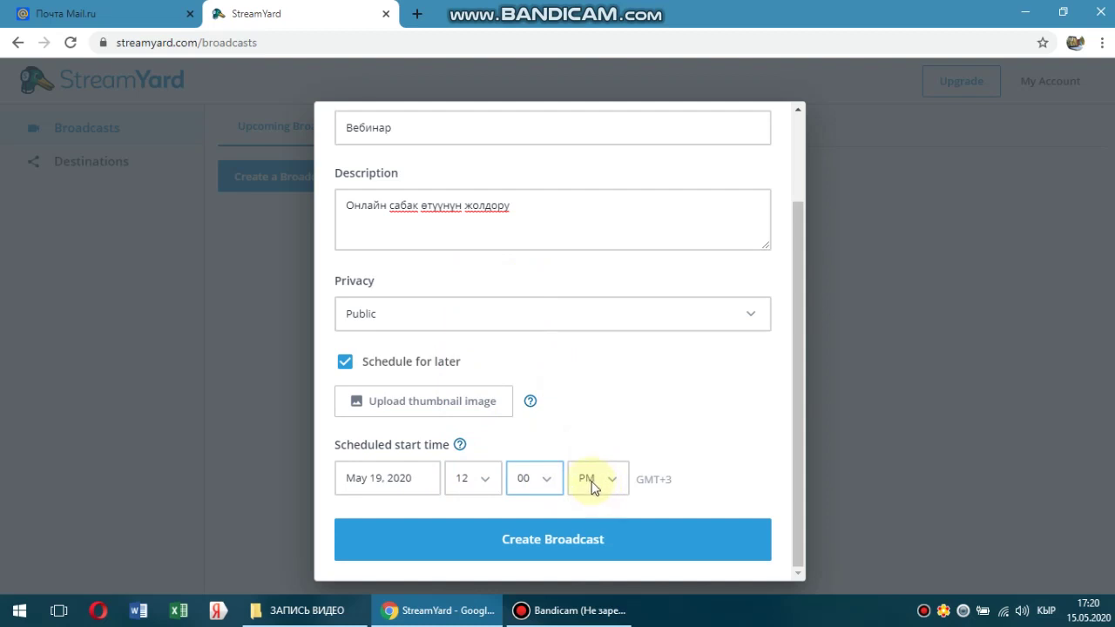
click(612, 482)
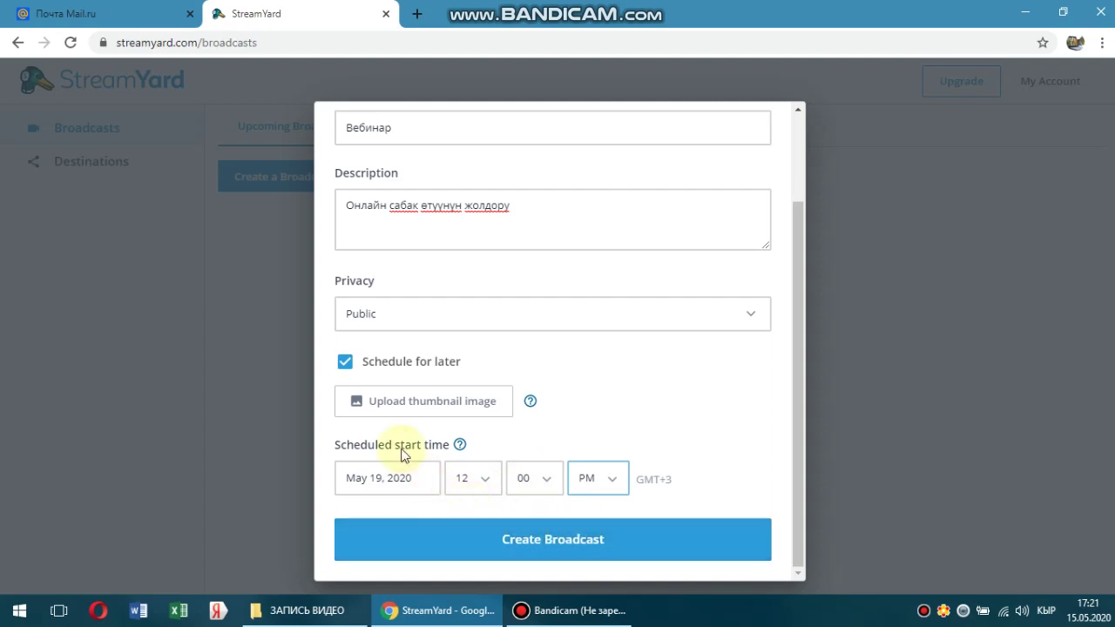
Turn off scheduling for later and create the broadcast
click(345, 363)
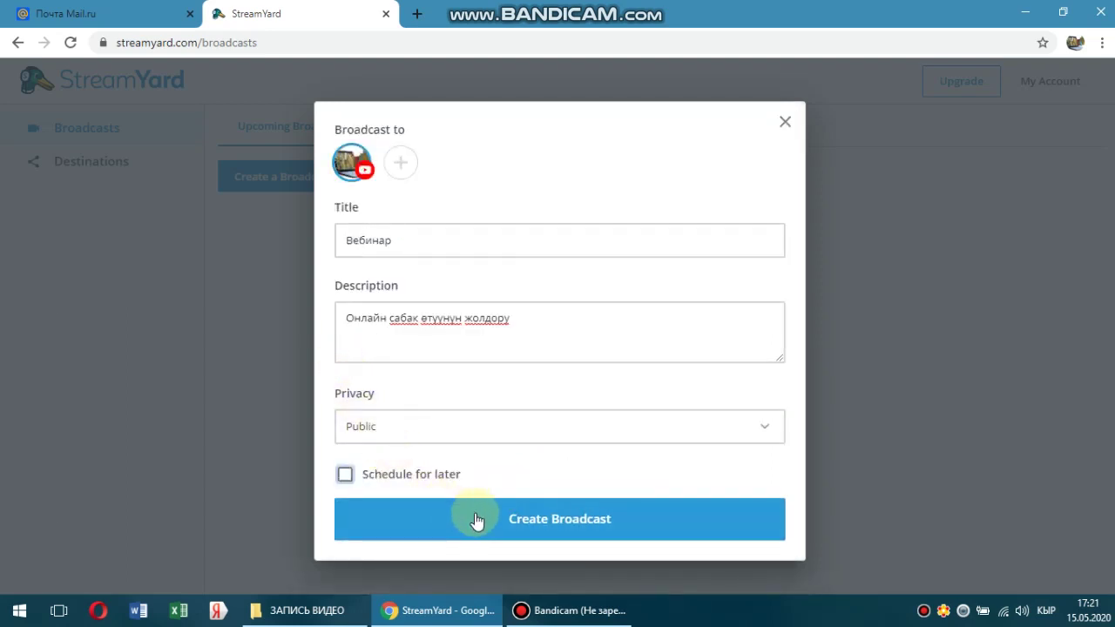
click(564, 527)
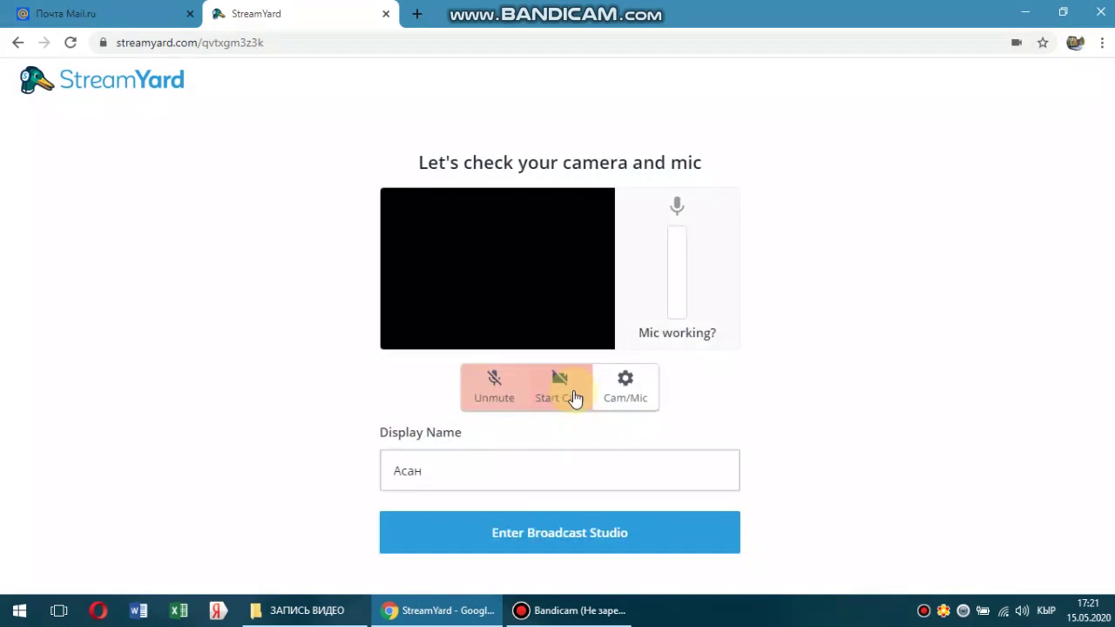
Turn on the camera and microphone and replace the display name with "Видео сабактар"
click(453, 470)
key(BackSpace)
key(BackSpace)
key(BackSpace)
key(BackSpace)
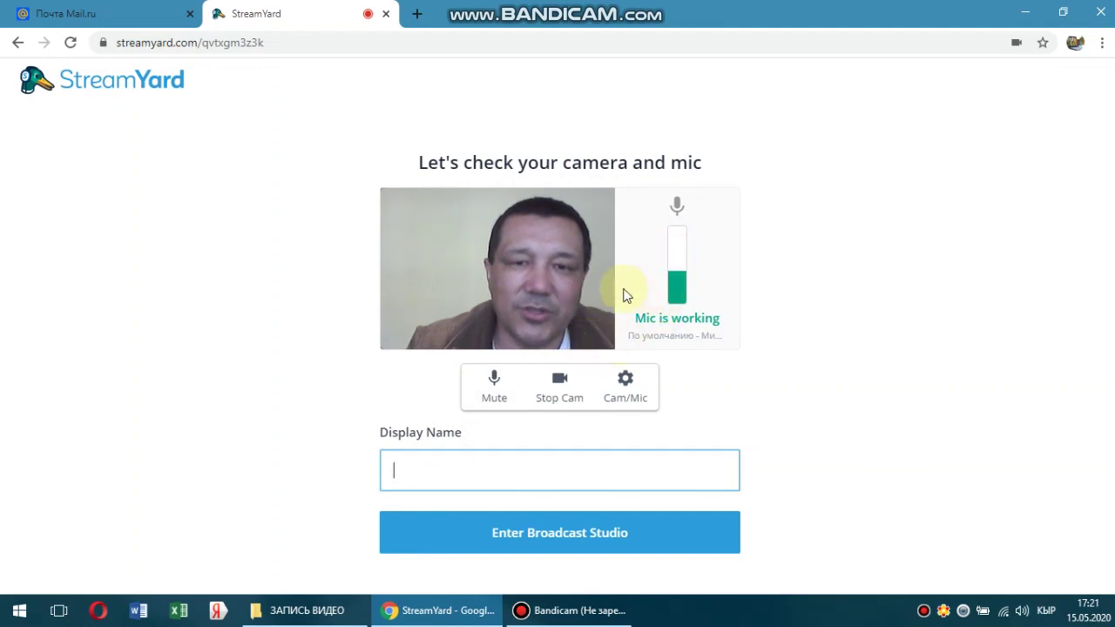
click(418, 477)
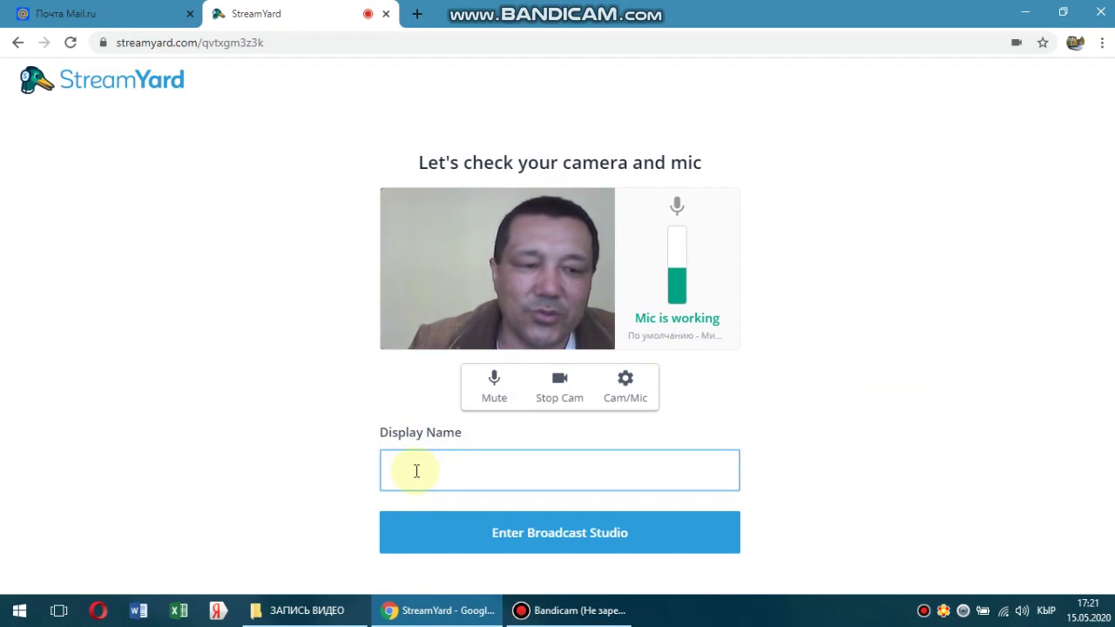
text(В)
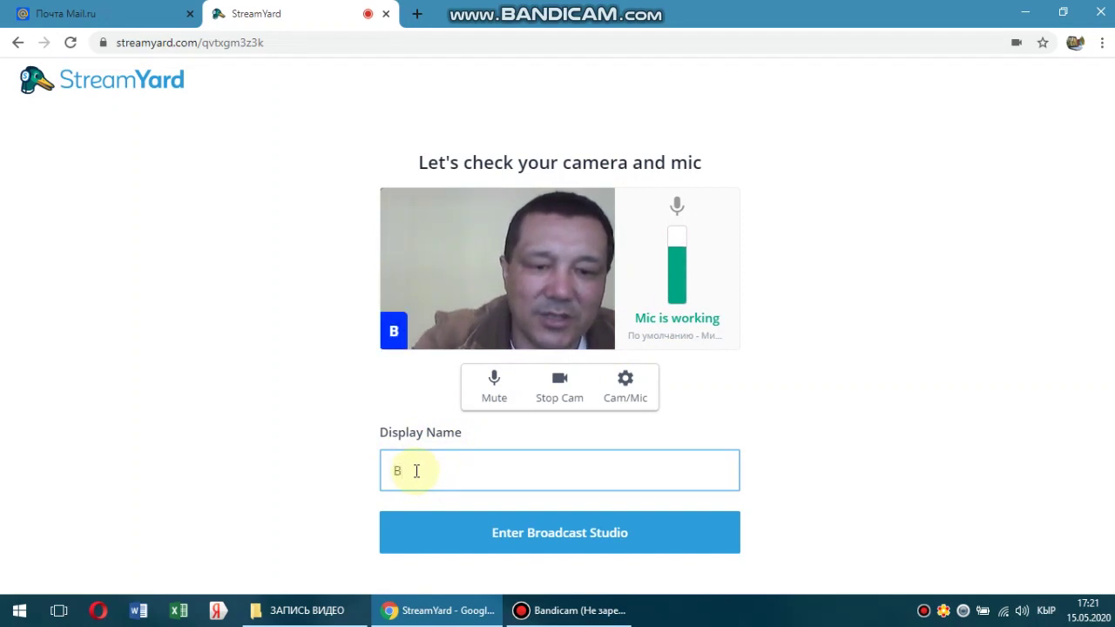
text(иде)
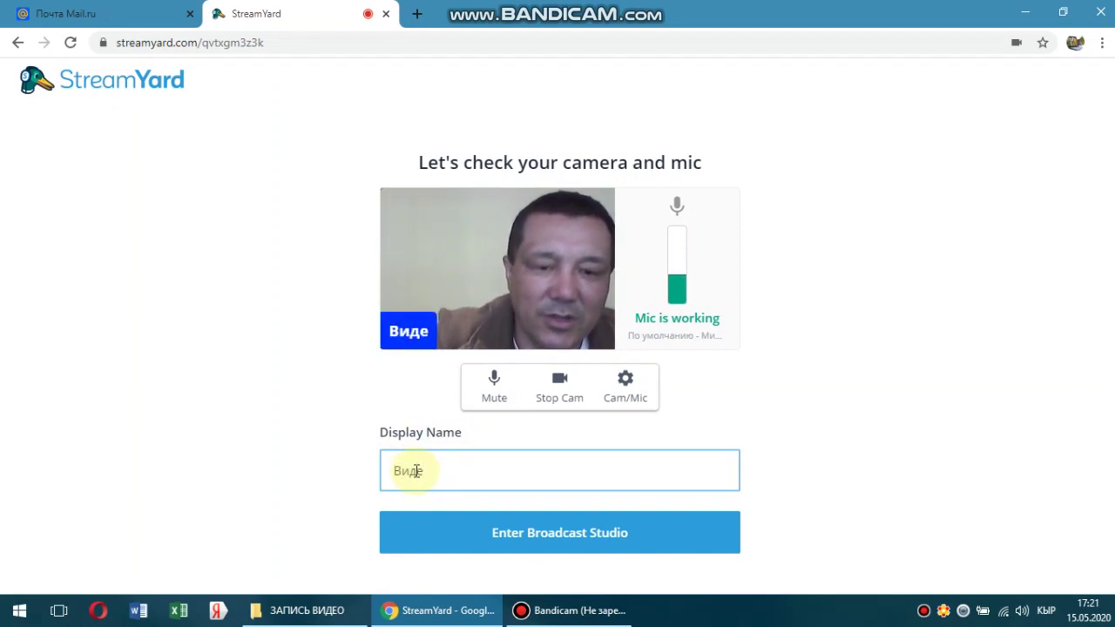
text(о сабактар)
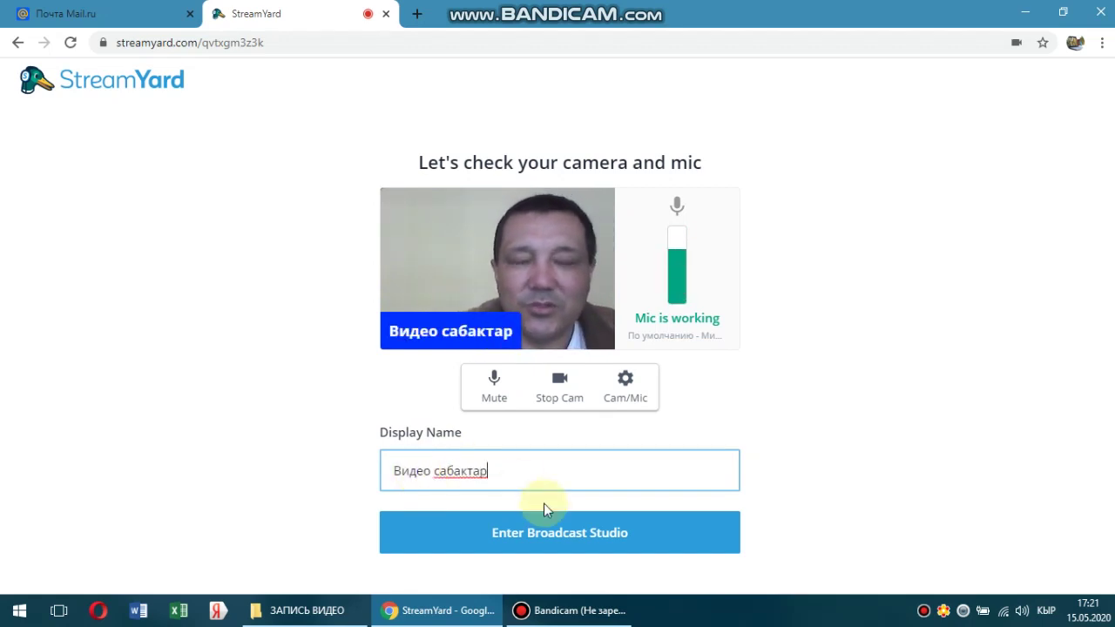
Enter the broadcast studio and add the "Видео сабактар" camera feed to the stream
click(552, 537)
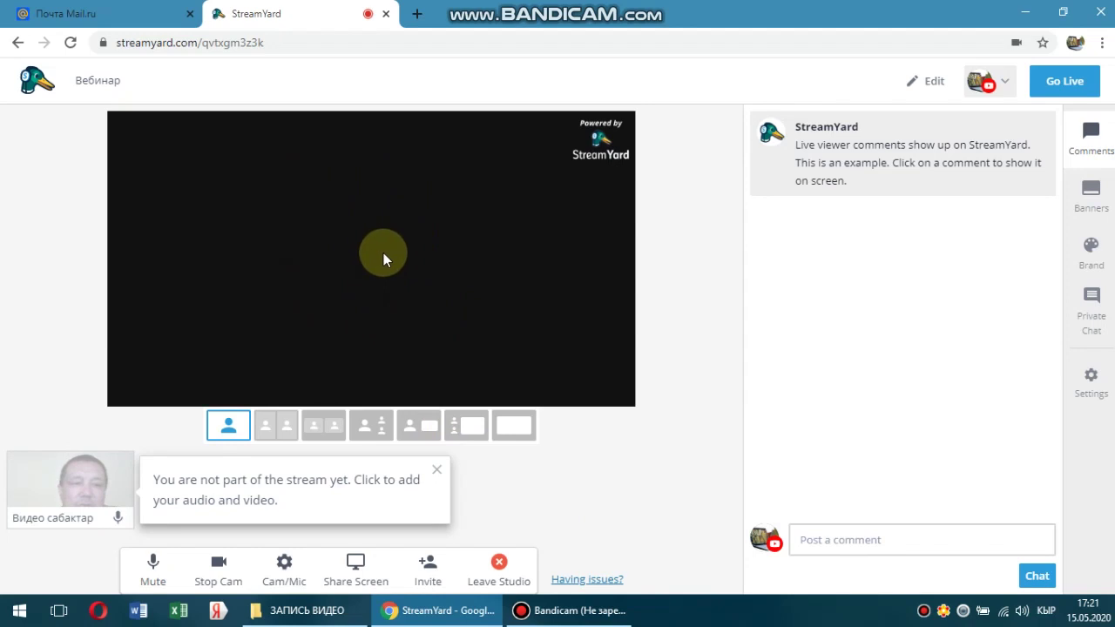
mouse_move(77, 479)
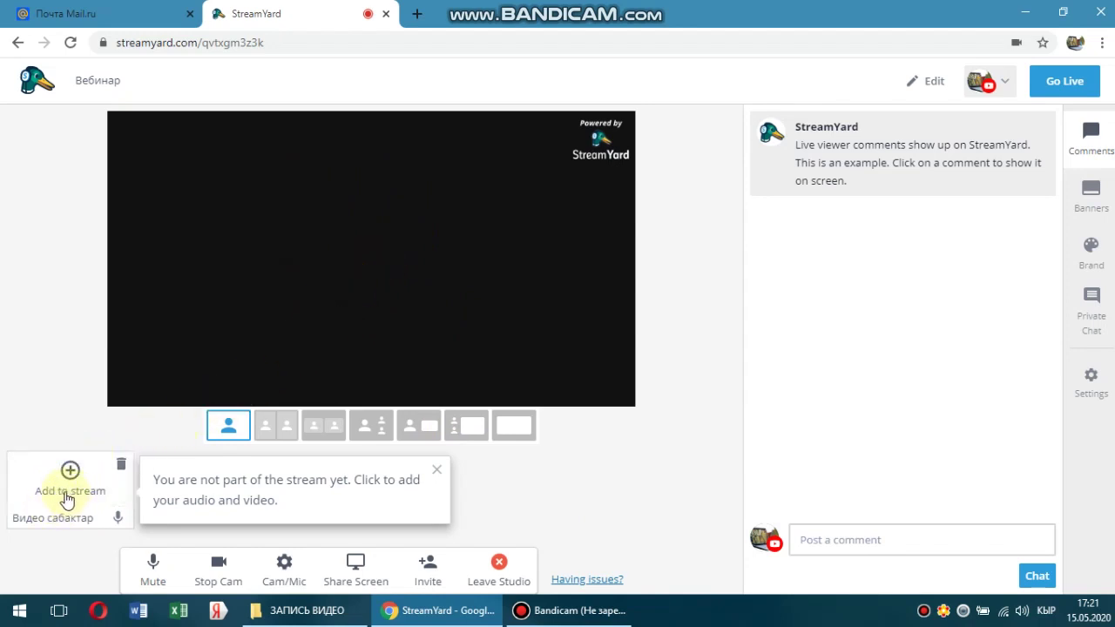
click(69, 493)
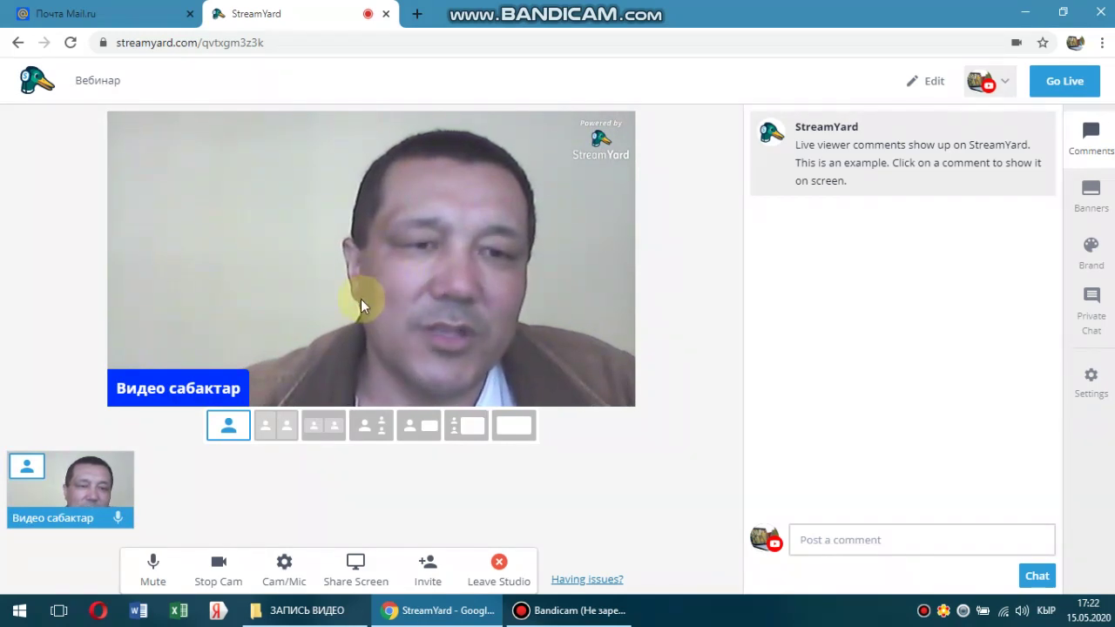
Turn off the camera and mute the microphone in the studio
click(211, 574)
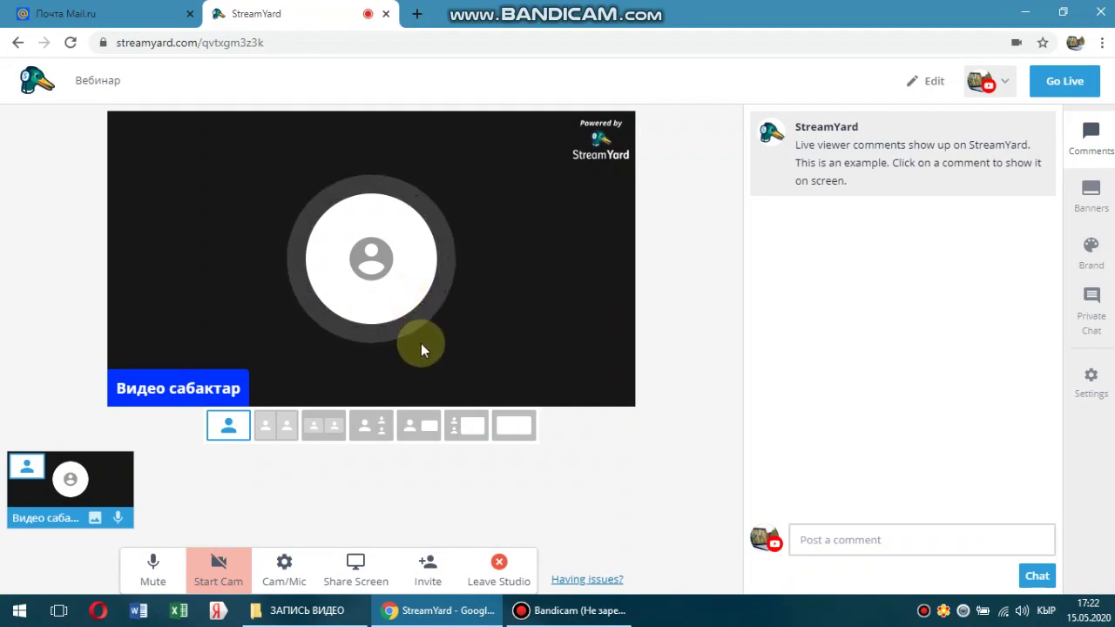
click(157, 583)
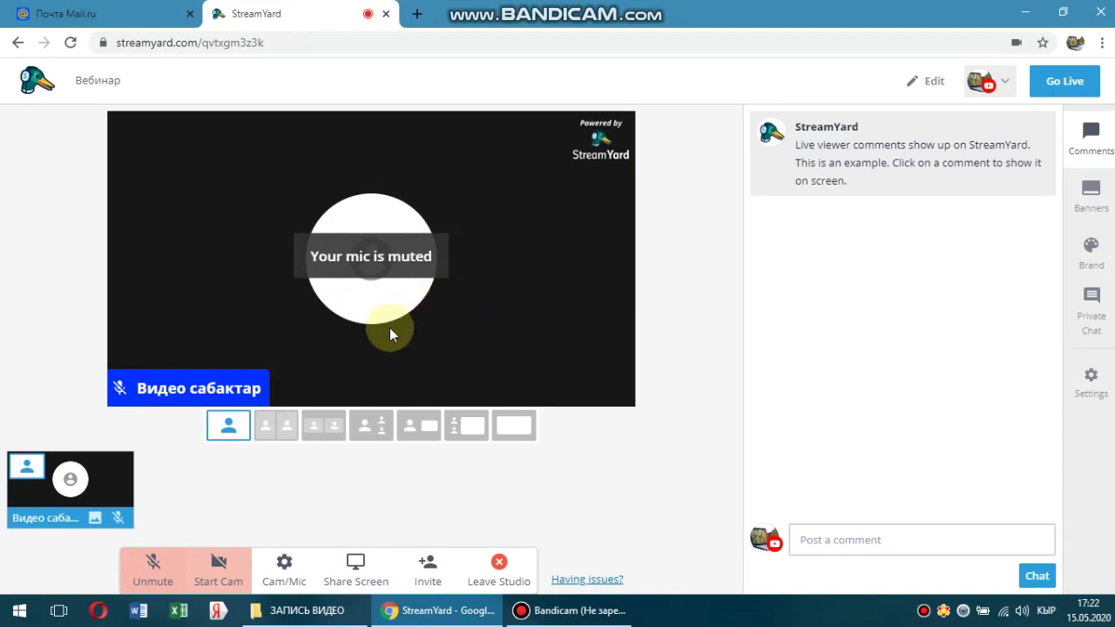
Unmute the studio microphone and mute it again
click(151, 583)
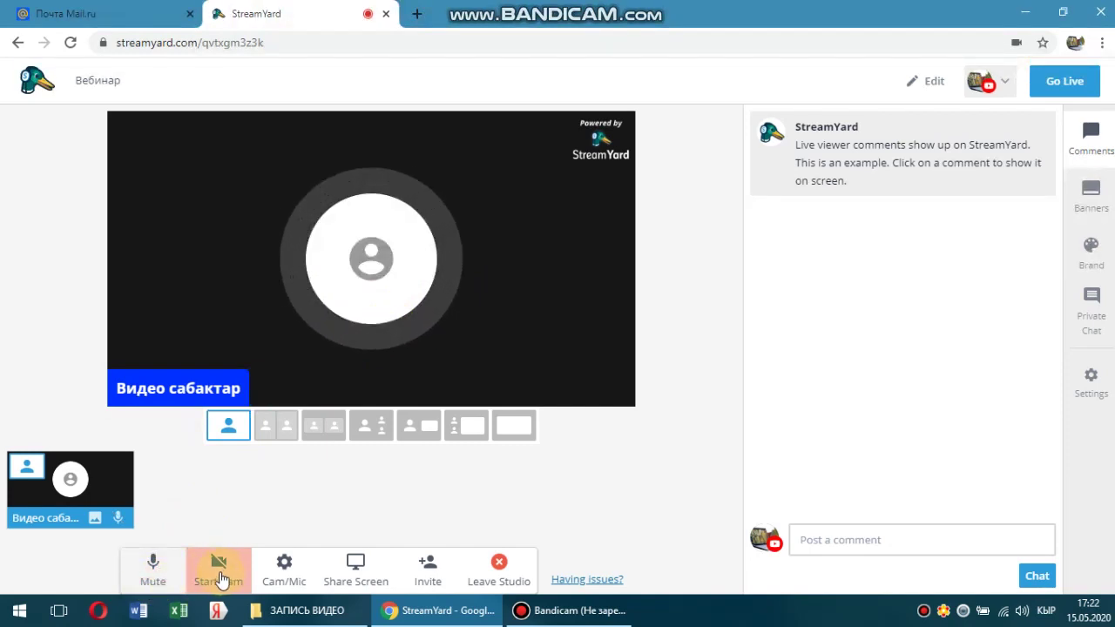
click(153, 571)
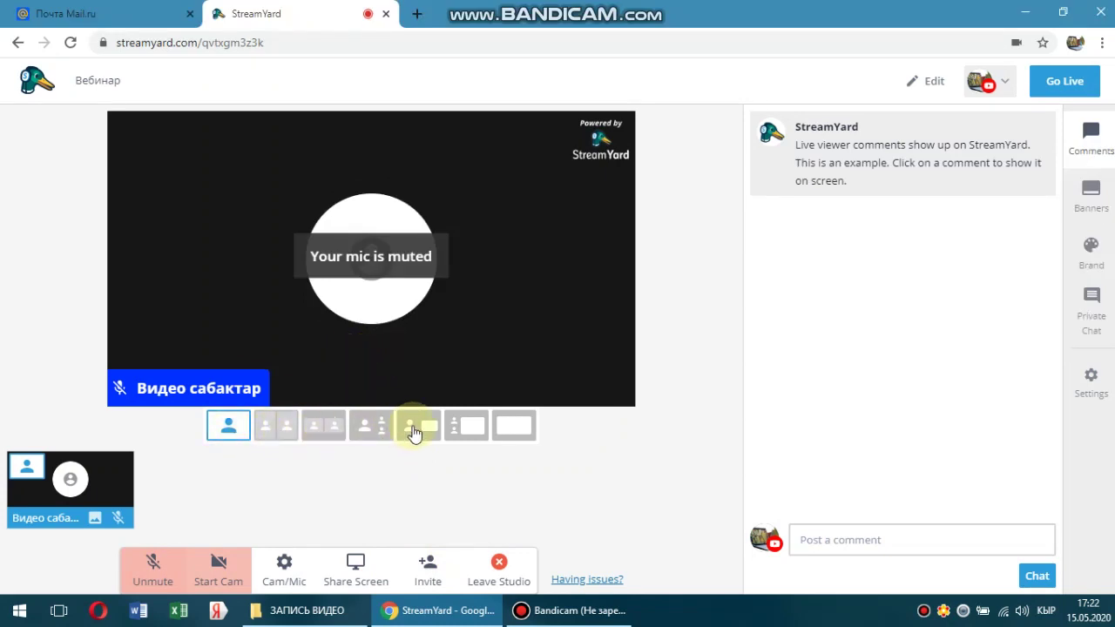
Try the three multi-person screen layouts in turn, and return the stream to the solo layout
click(270, 432)
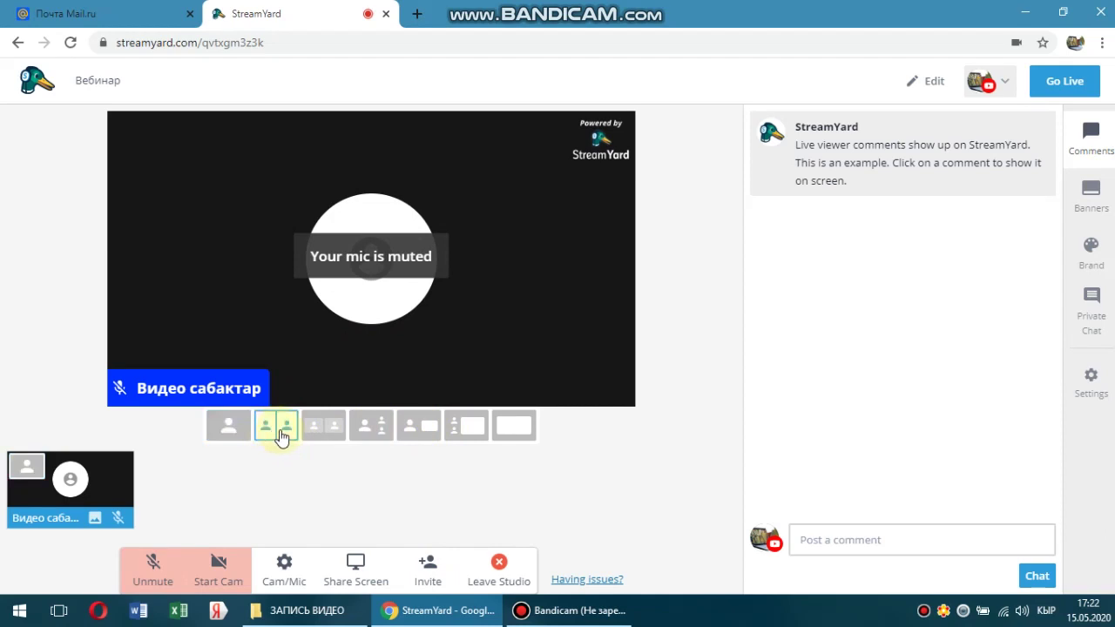
click(327, 431)
click(371, 426)
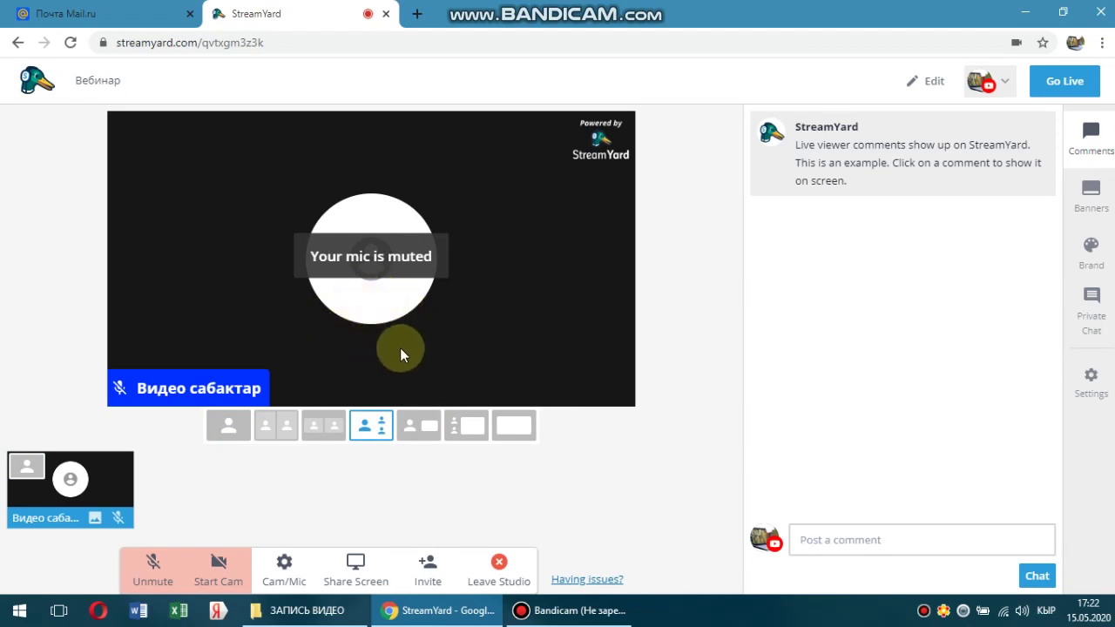
click(230, 431)
Show StreamYard's example viewer comment on the stream
mouse_move(969, 196)
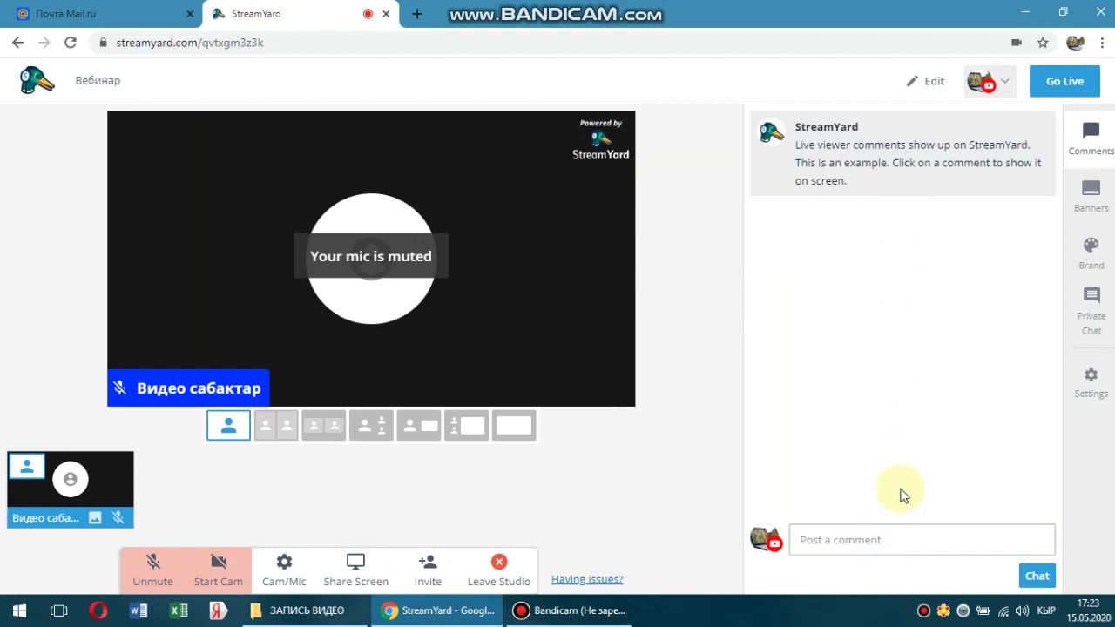
mouse_move(862, 184)
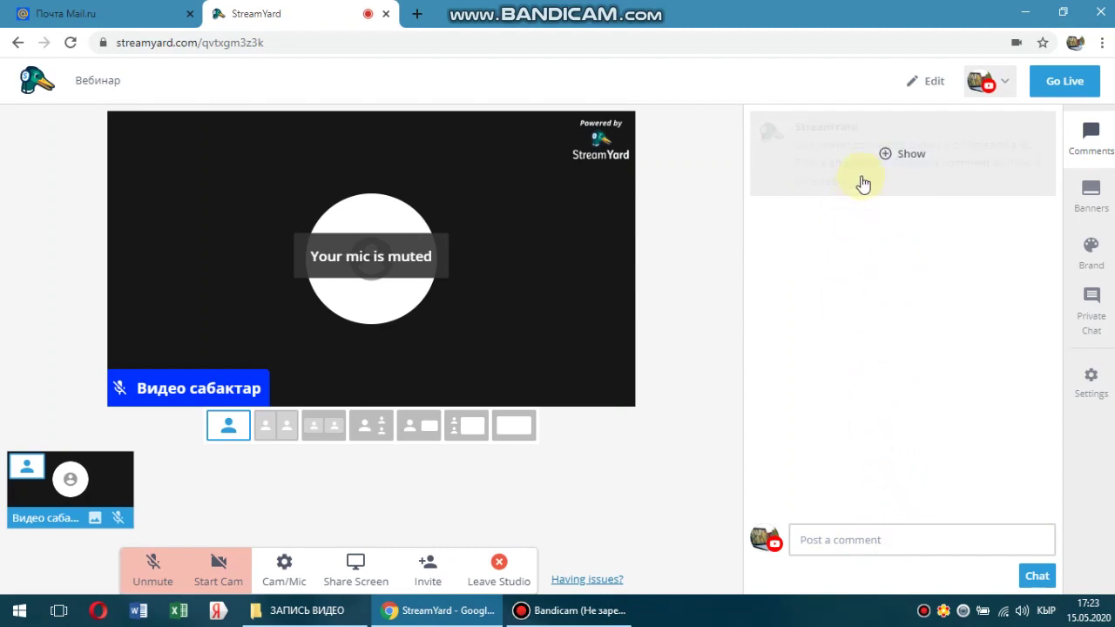
click(903, 154)
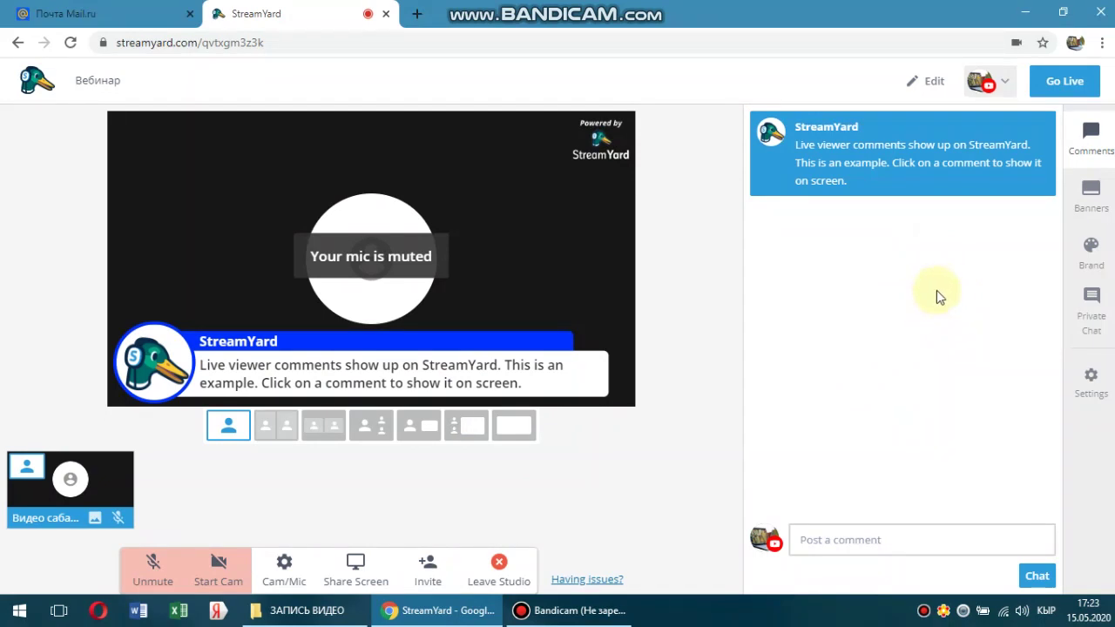
mouse_move(1015, 197)
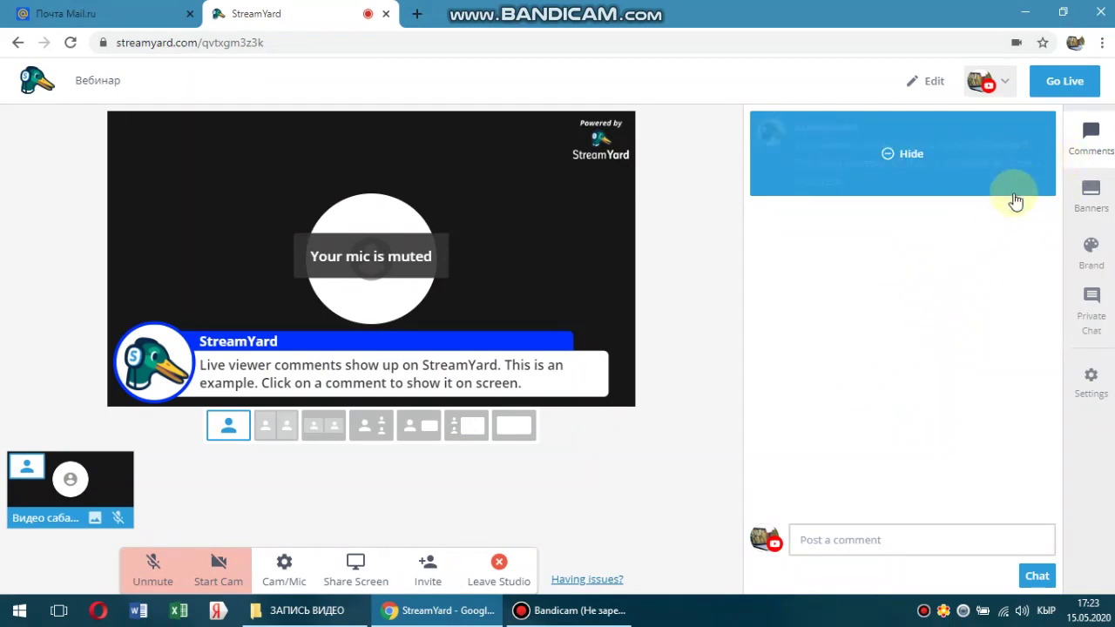
Delete the example banners and add a banner reading "Онлайн сабак өтүүнүн жолдору" that scrolls across the bottom as a ticker
click(1093, 194)
mouse_move(1015, 198)
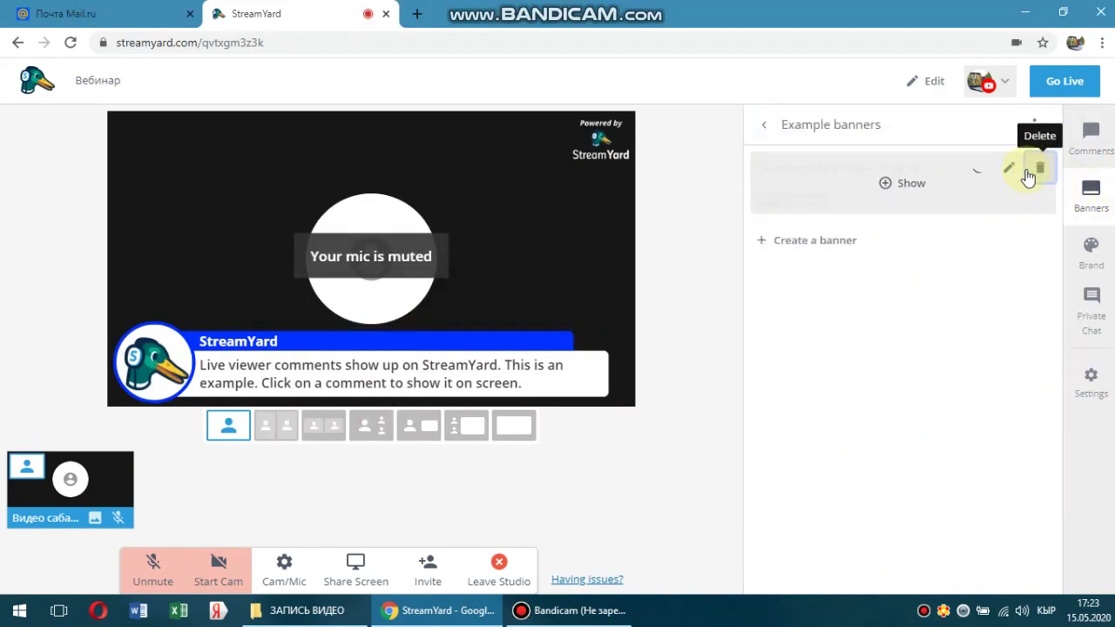
click(834, 177)
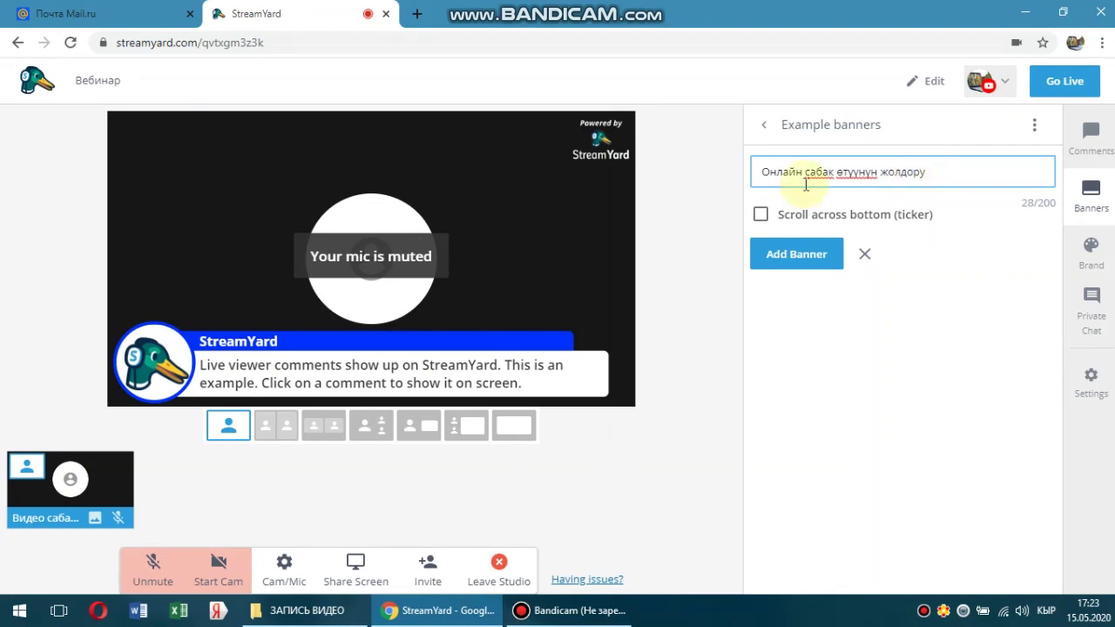
click(761, 216)
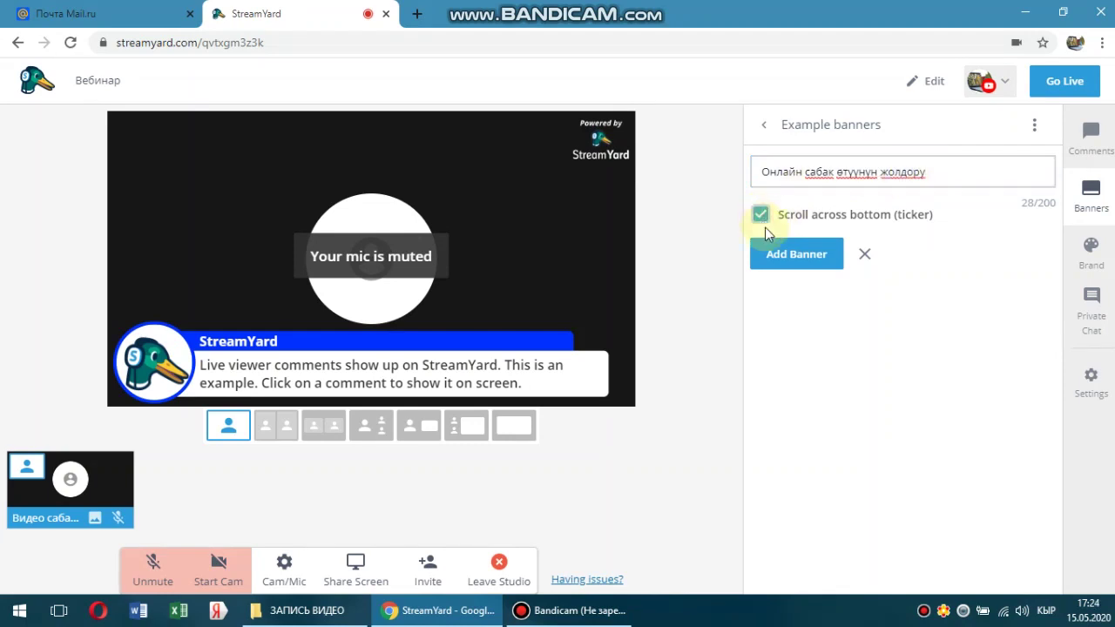
key(Return)
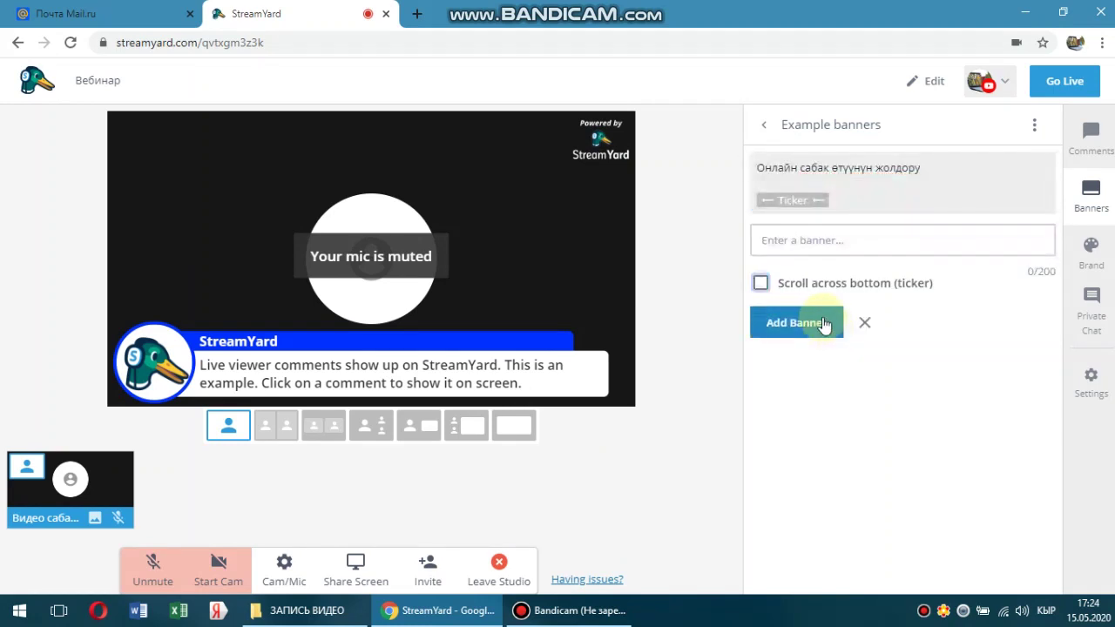
Show the "Онлайн сабак өтүүнүн жолдору" ticker banner on the stream, and minimize the Bandicam window
mouse_move(909, 179)
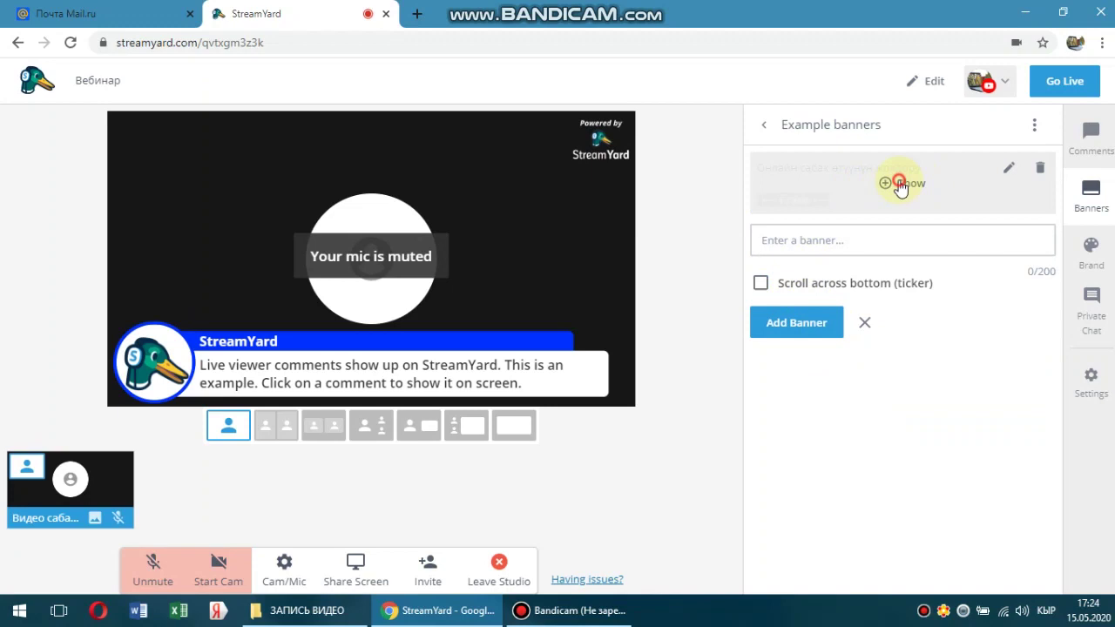
click(900, 185)
click(571, 610)
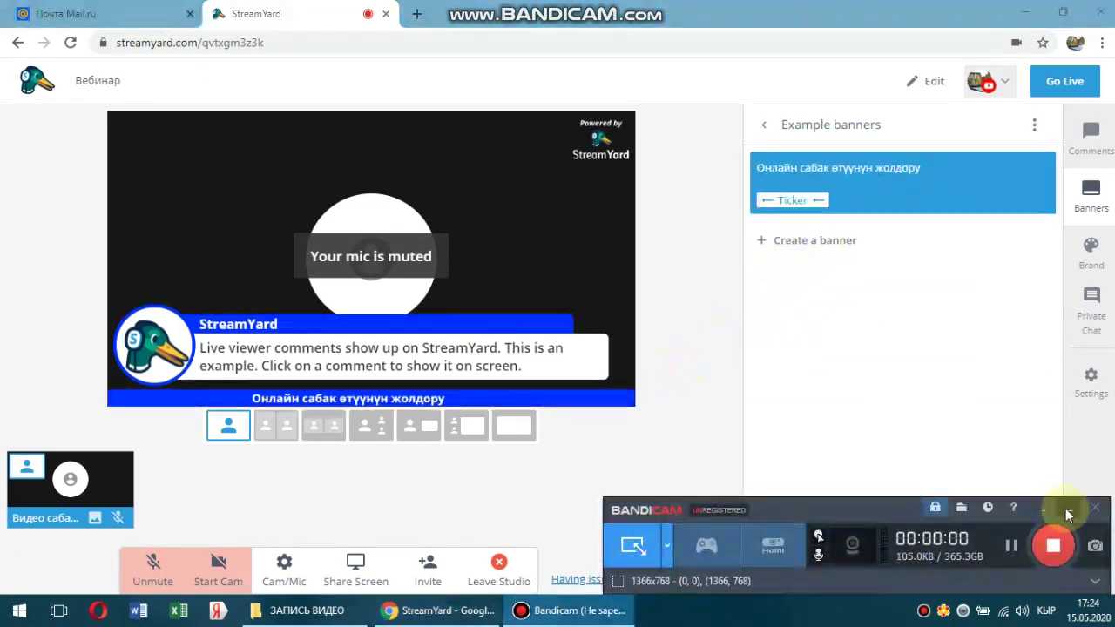
click(1067, 512)
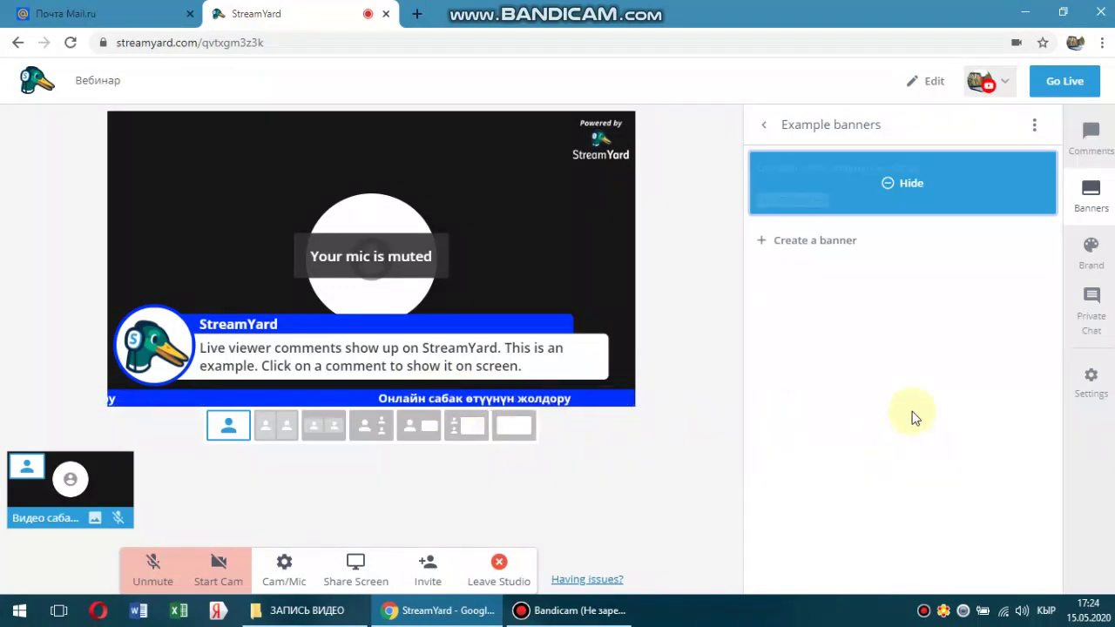
Change the brand color of Brand 1 to bright green, #33ff00
click(1090, 258)
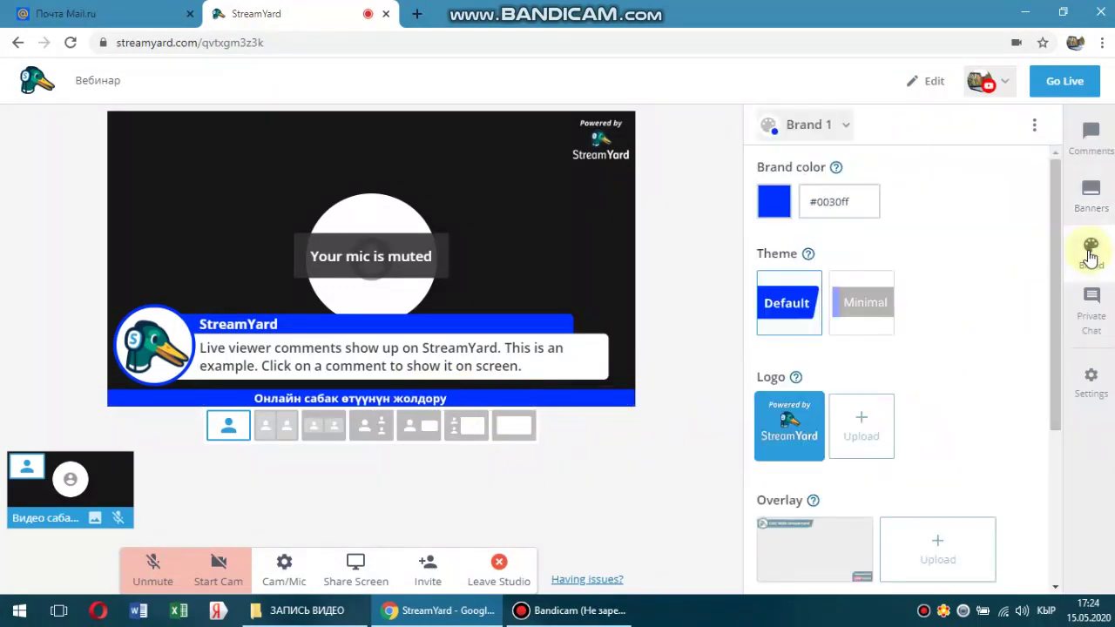
click(776, 210)
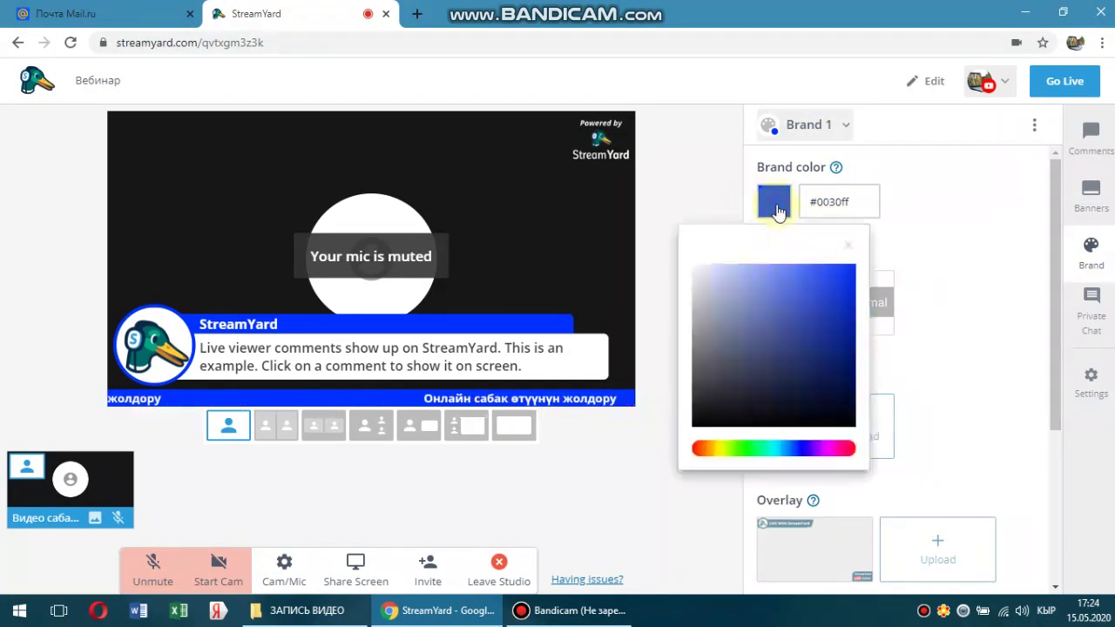
click(738, 451)
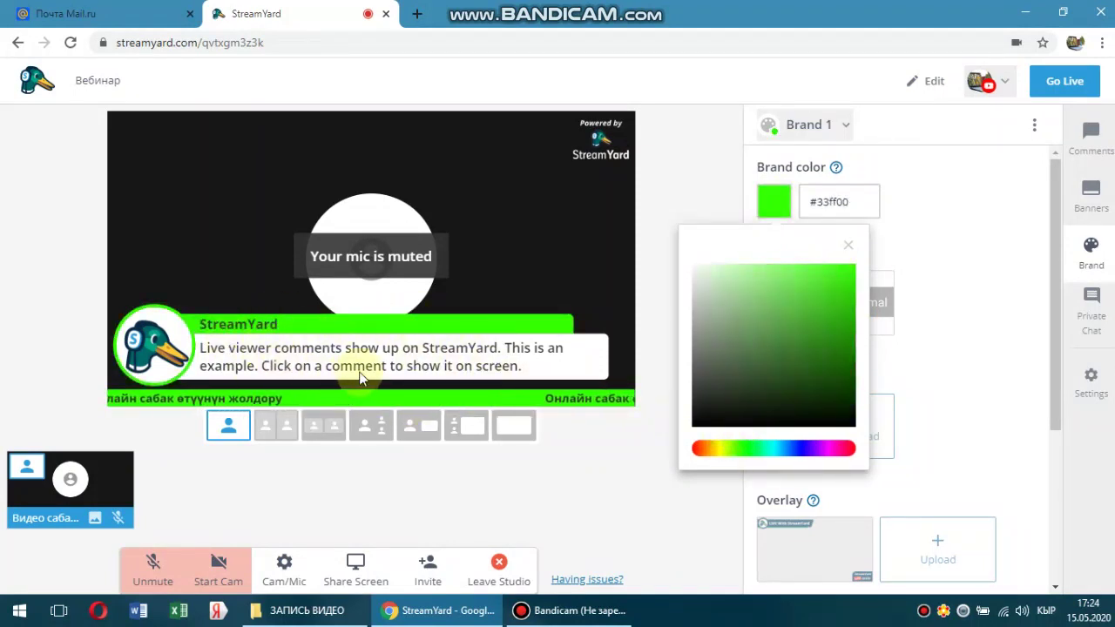
click(975, 426)
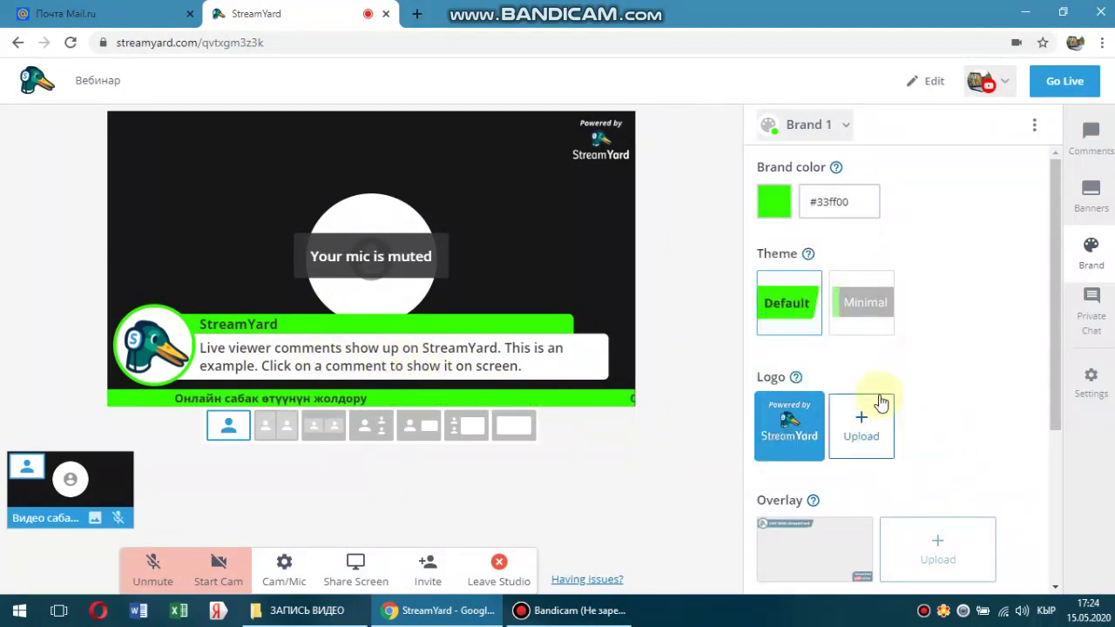
Look through the brand's logo, overlay and background options
scroll(827, 451, down, 3)
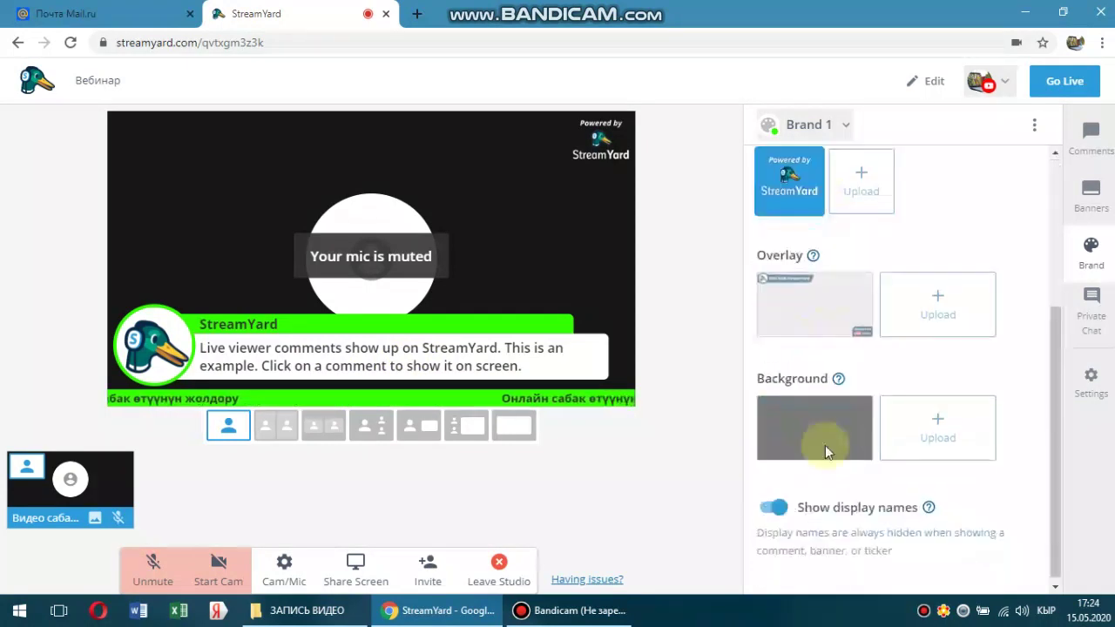
scroll(821, 435, up, 2)
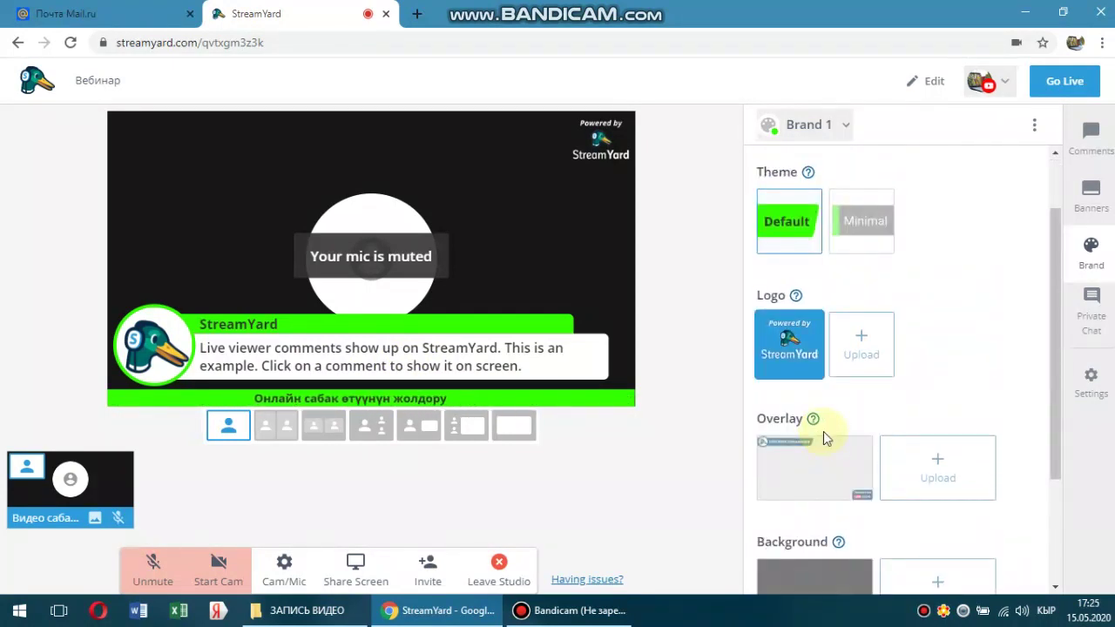
mouse_move(824, 498)
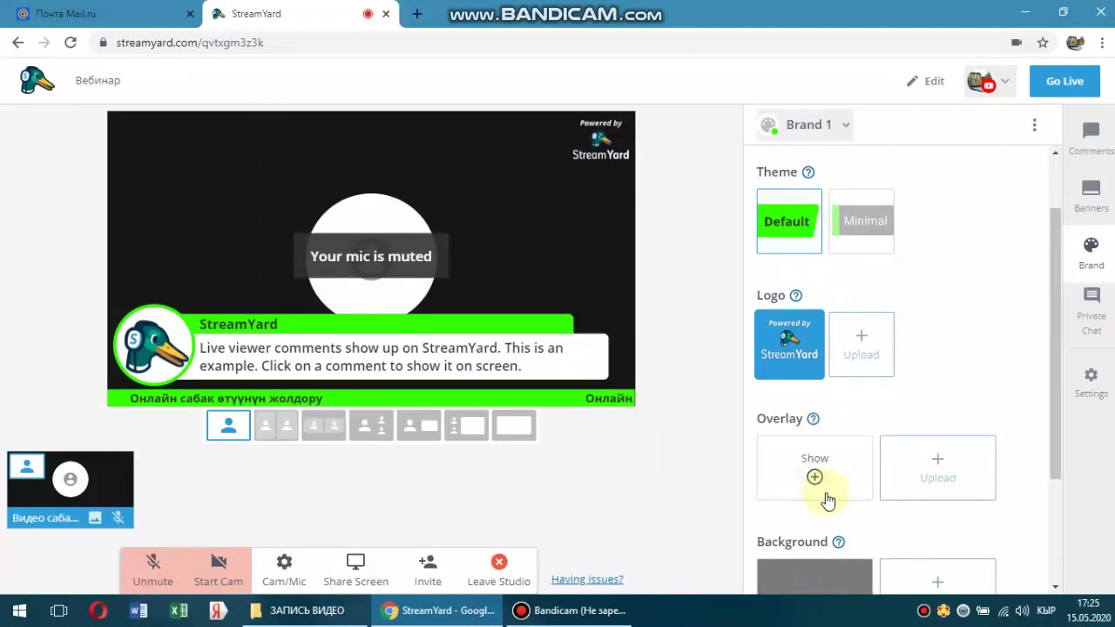
Examine the private chat with guests and the general studio settings
click(1094, 320)
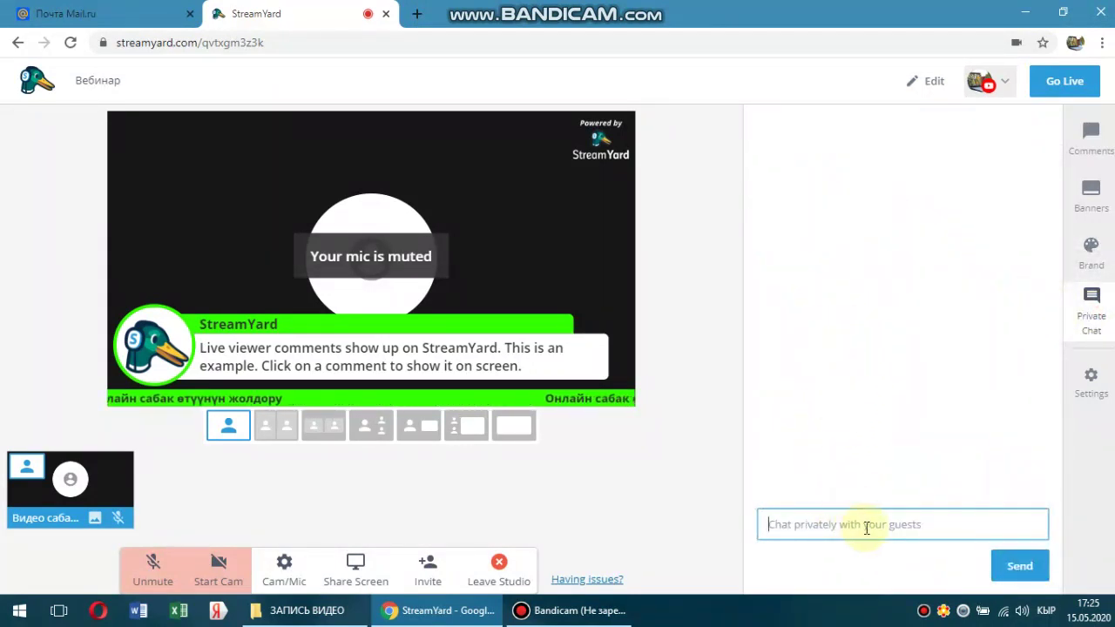
click(1089, 382)
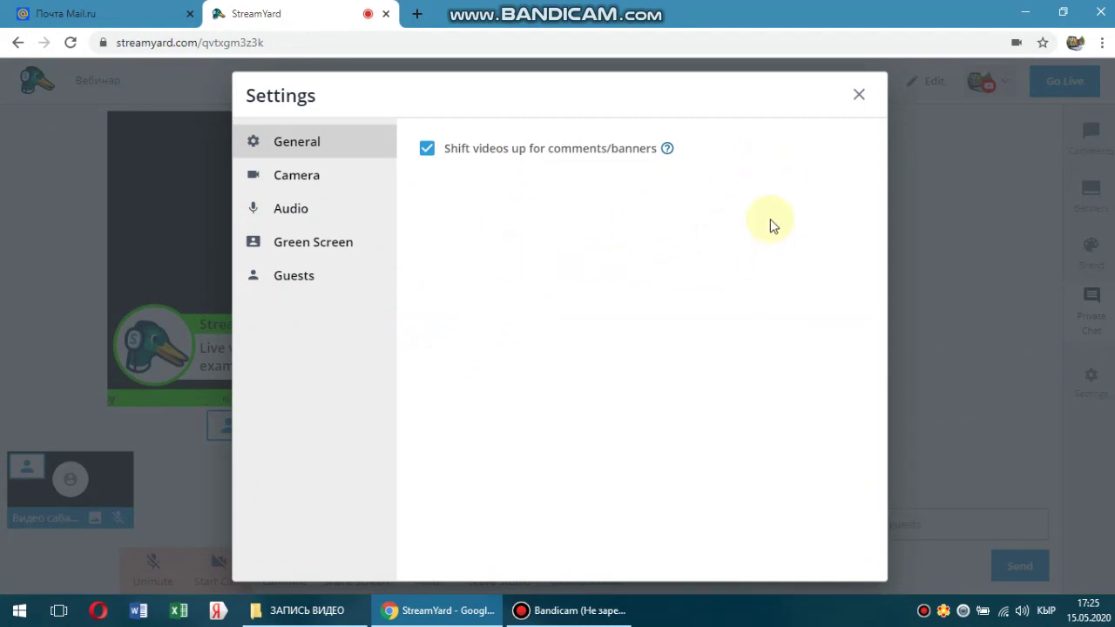
click(859, 96)
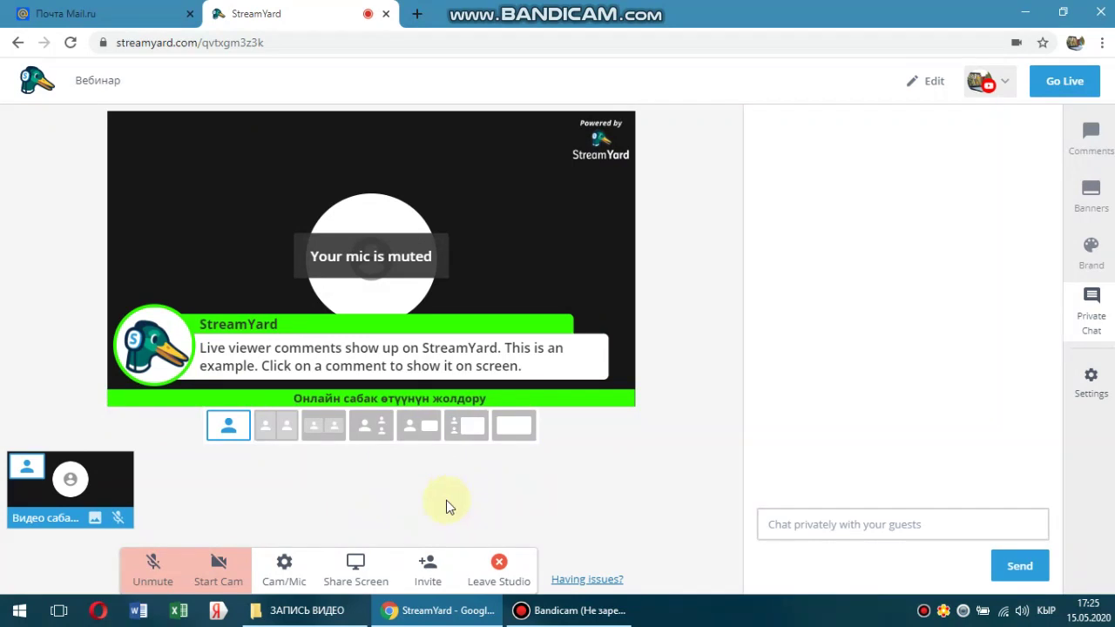
Share the entire screen with audio, add it to the stream beside the camera feed, and hide the sharing notice
click(361, 581)
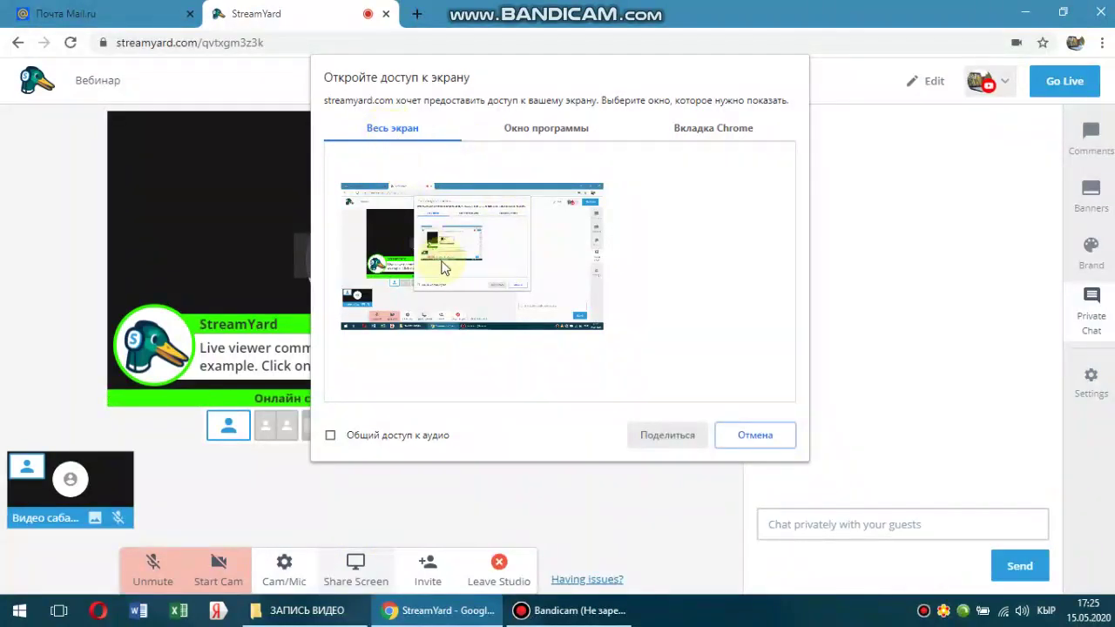
click(499, 276)
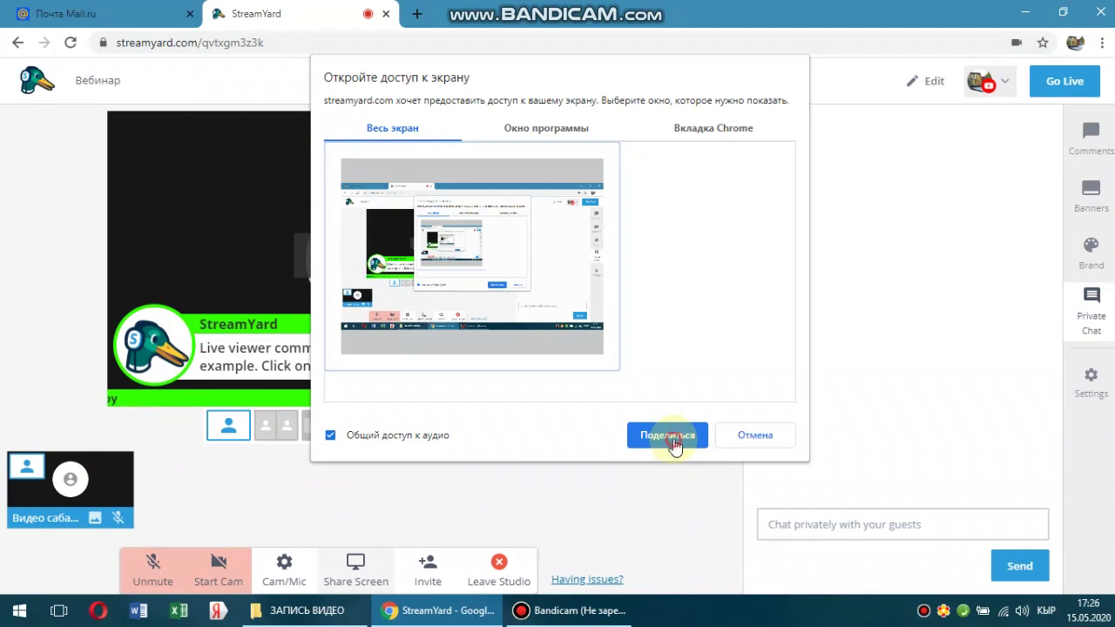
click(668, 435)
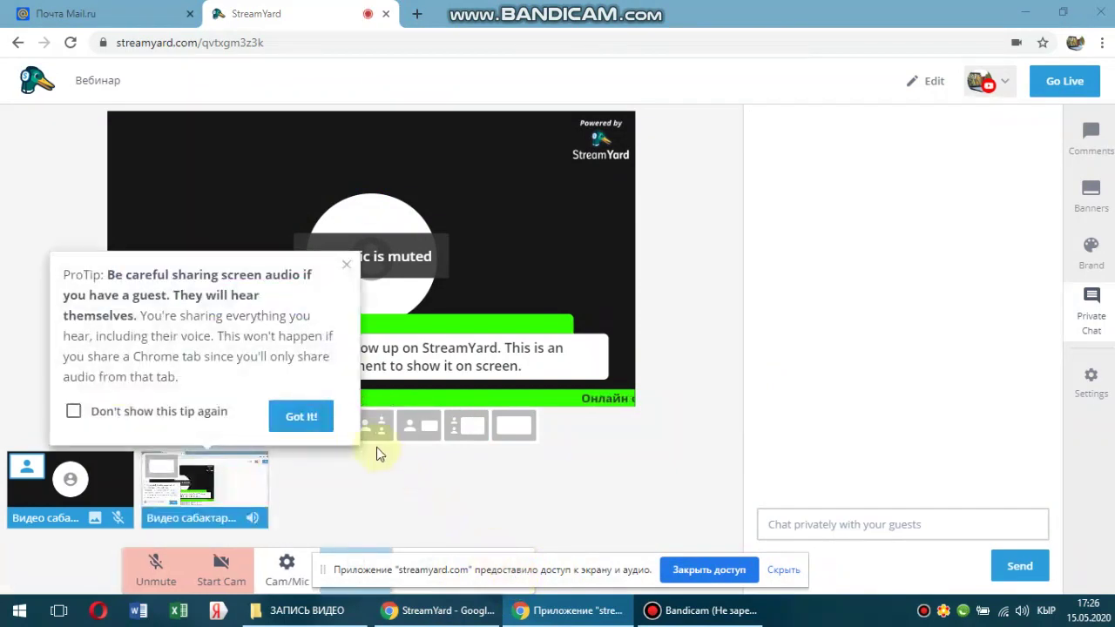
click(346, 266)
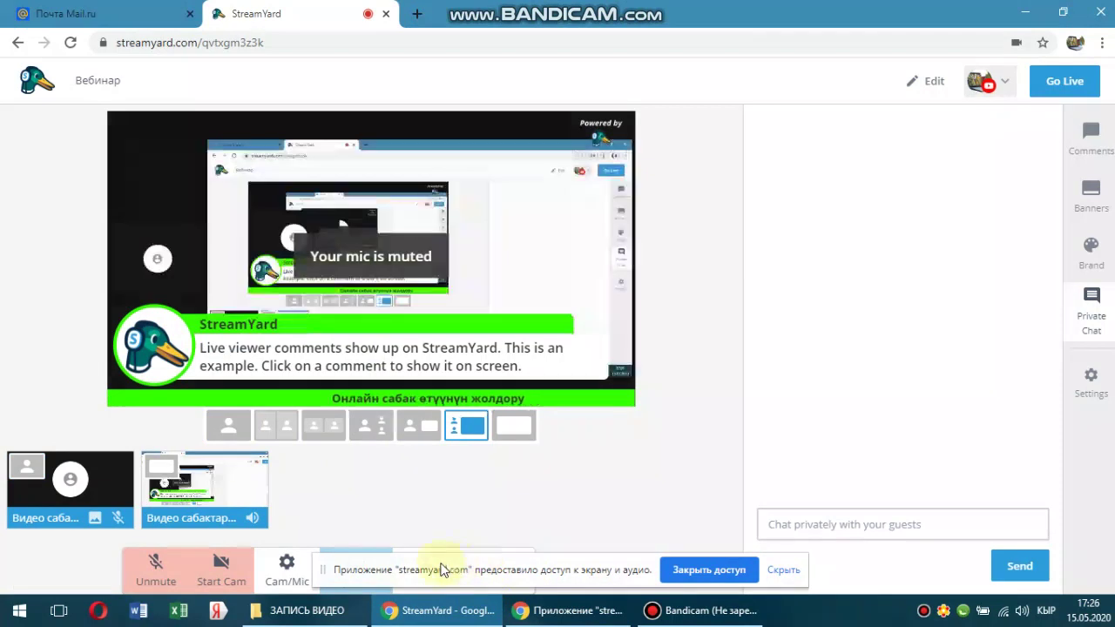
click(784, 572)
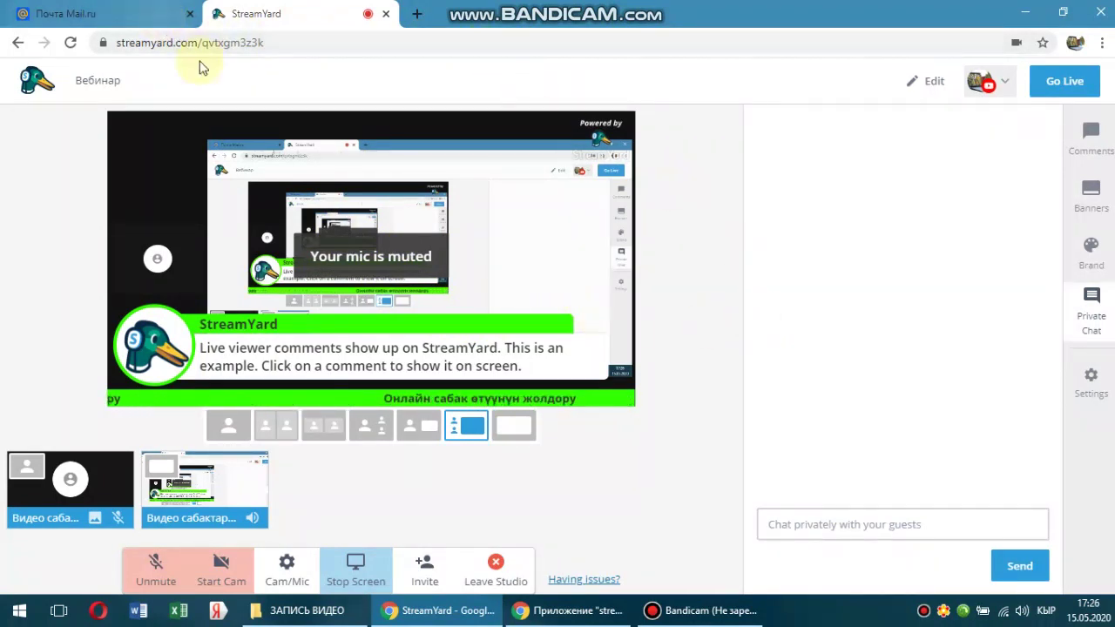
Switch to the Mail.ru page and back to the studio, and stop sharing the screen
click(138, 25)
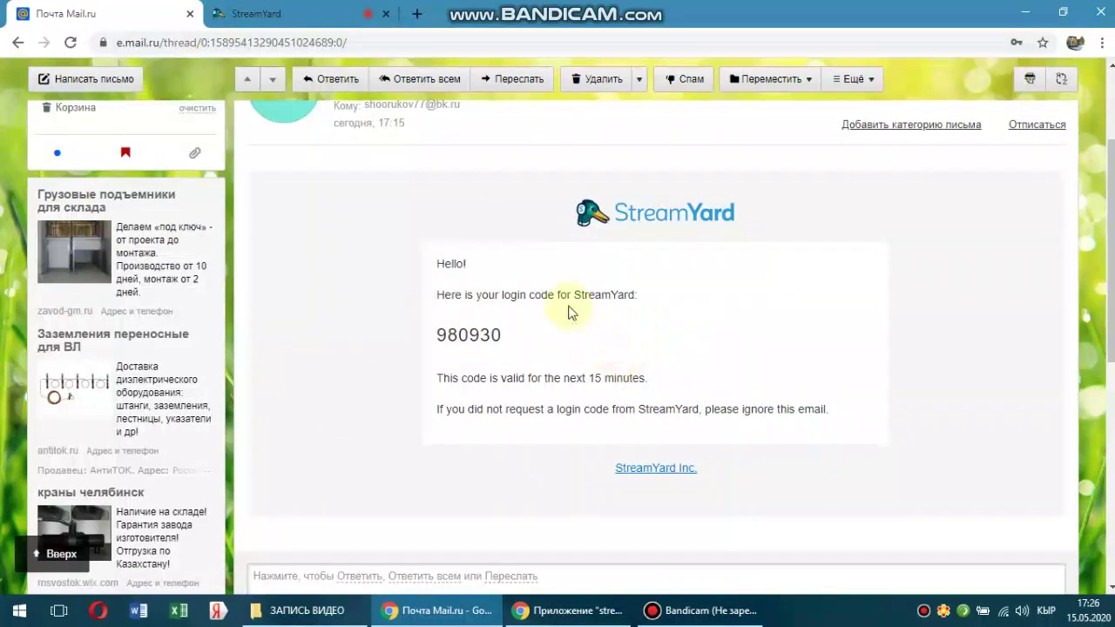
click(299, 19)
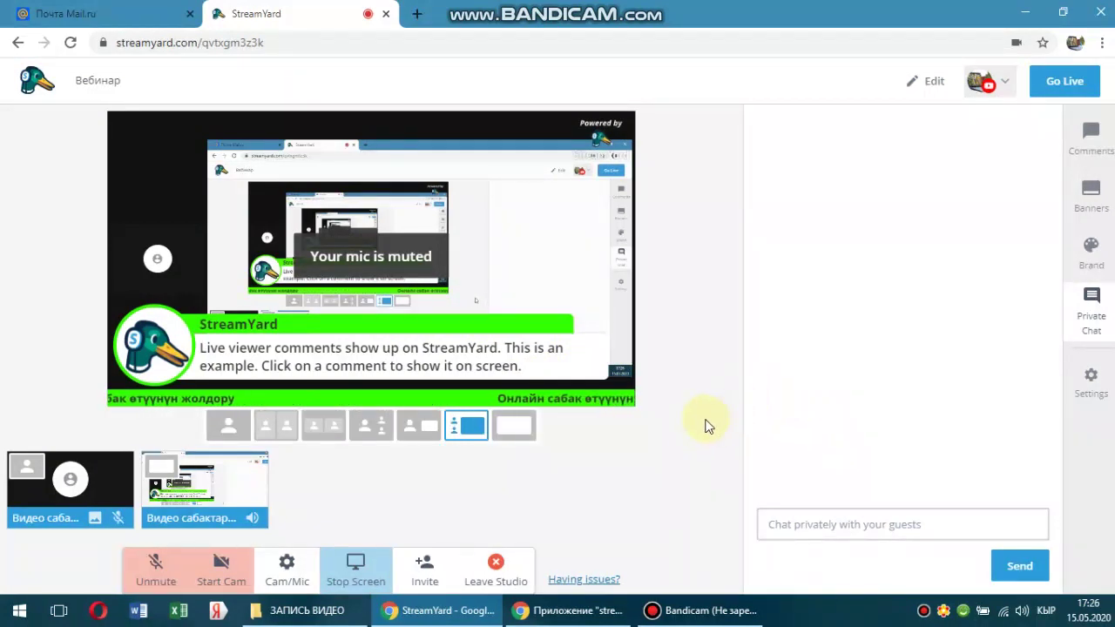
click(361, 582)
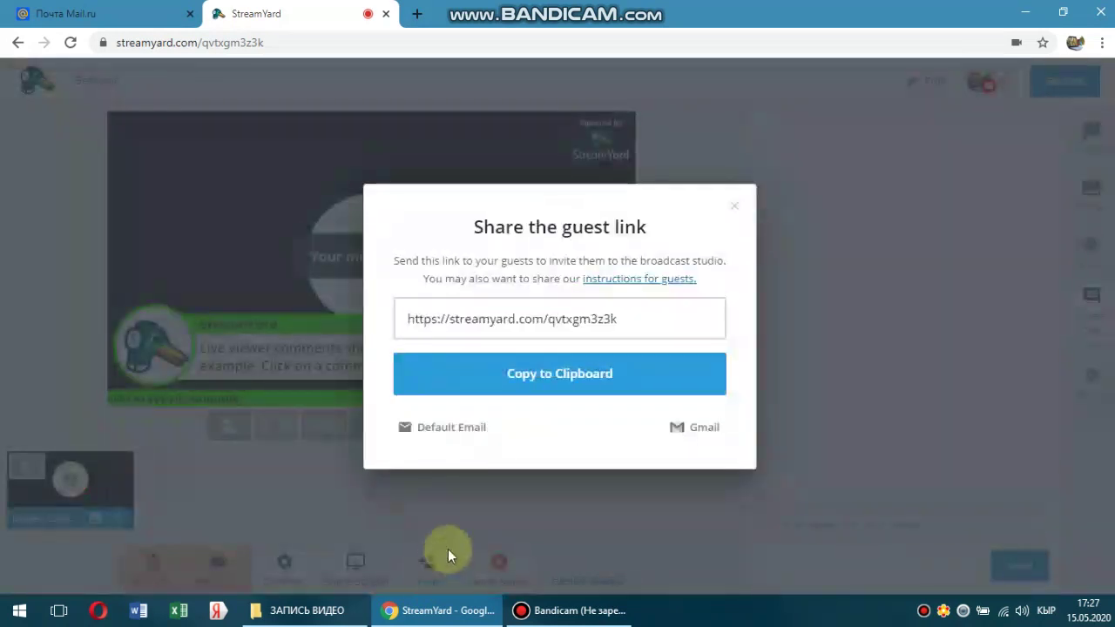
Copy the guest link for inviting participants to the broadcast studio
click(488, 373)
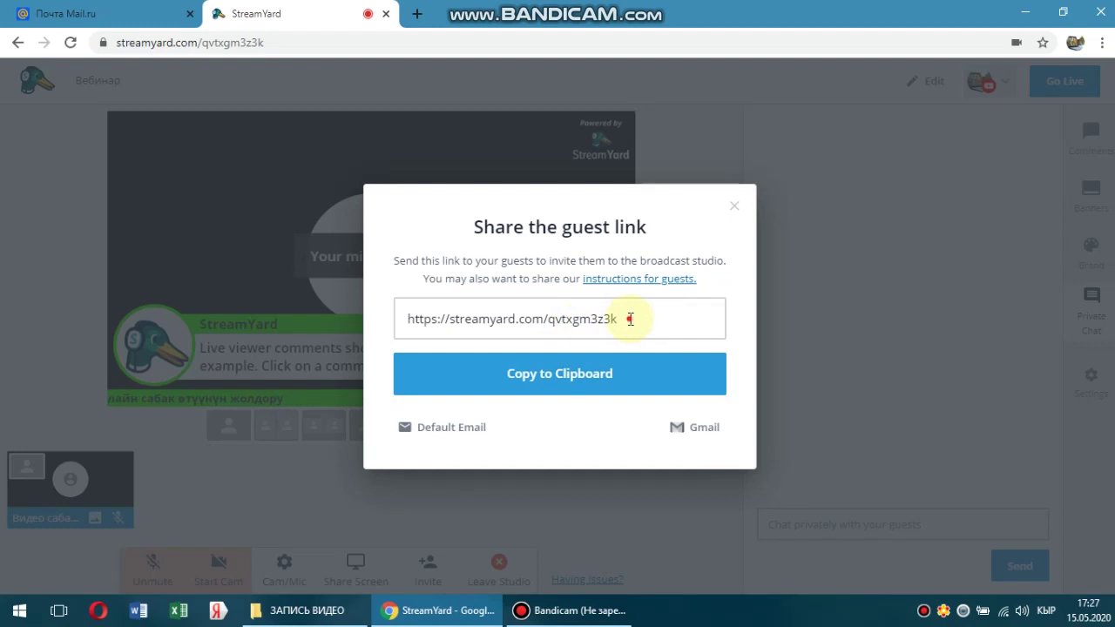
drag(629, 319, 380, 328)
click(574, 389)
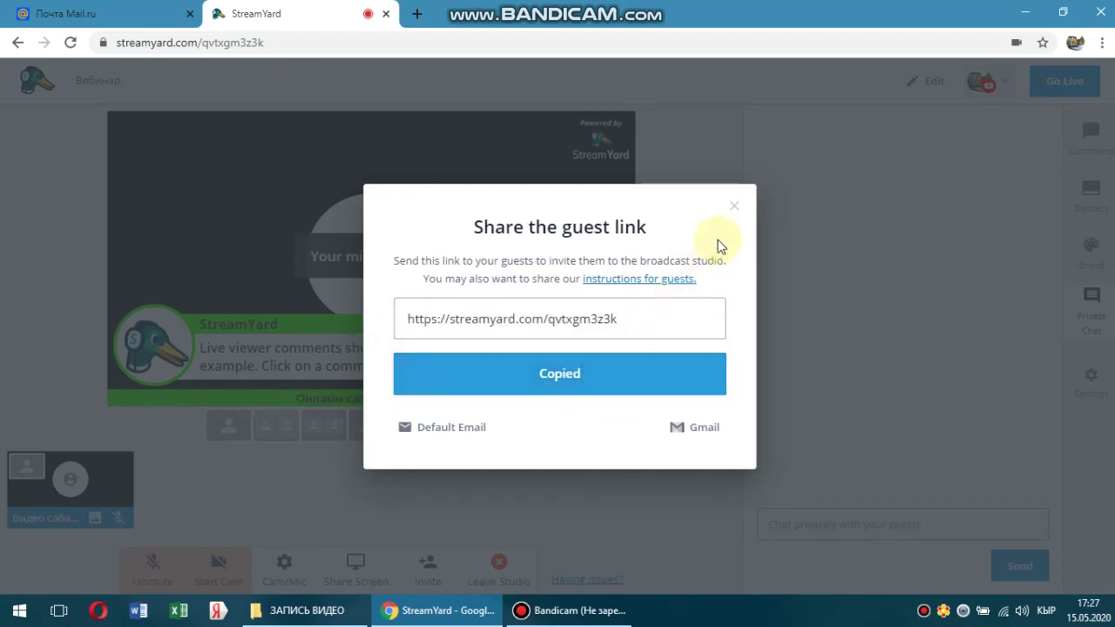
Close the guest invitation and open the copied guest link in a new browser tab
click(735, 209)
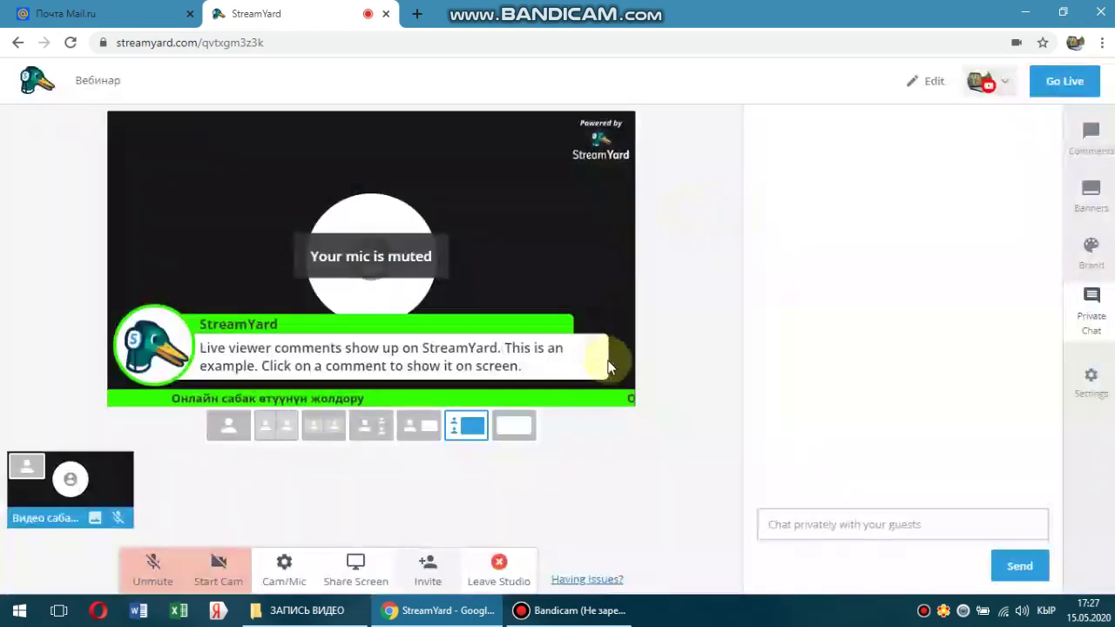
click(418, 16)
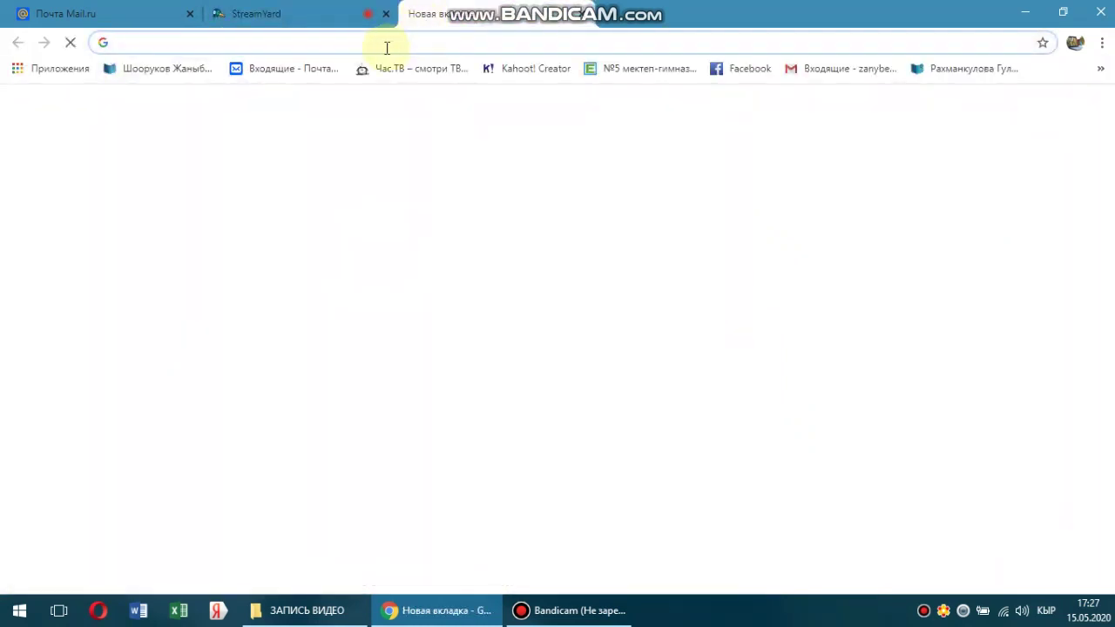
right_click(387, 48)
click(427, 128)
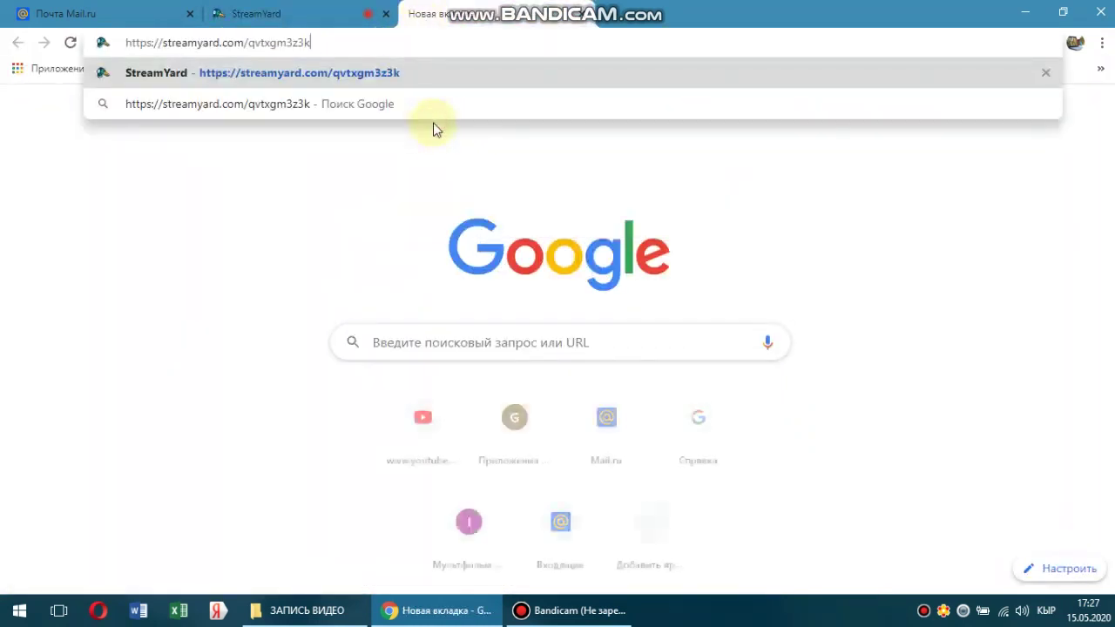
key(Return)
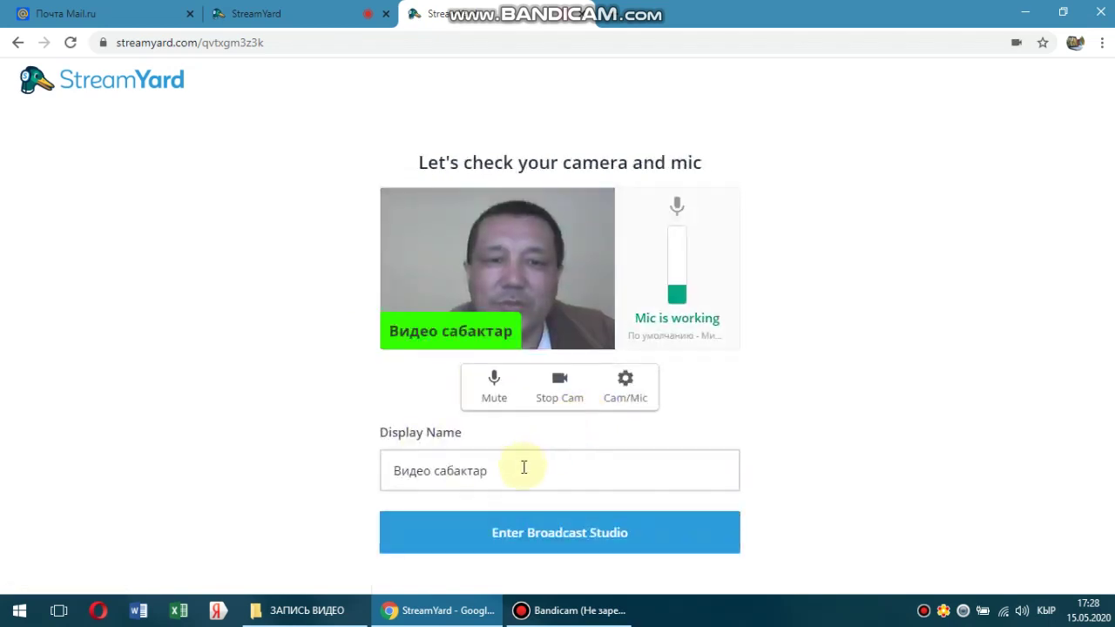
Replace the display name with the guest's name and enter the broadcast studio as that guest
drag(518, 468, 378, 497)
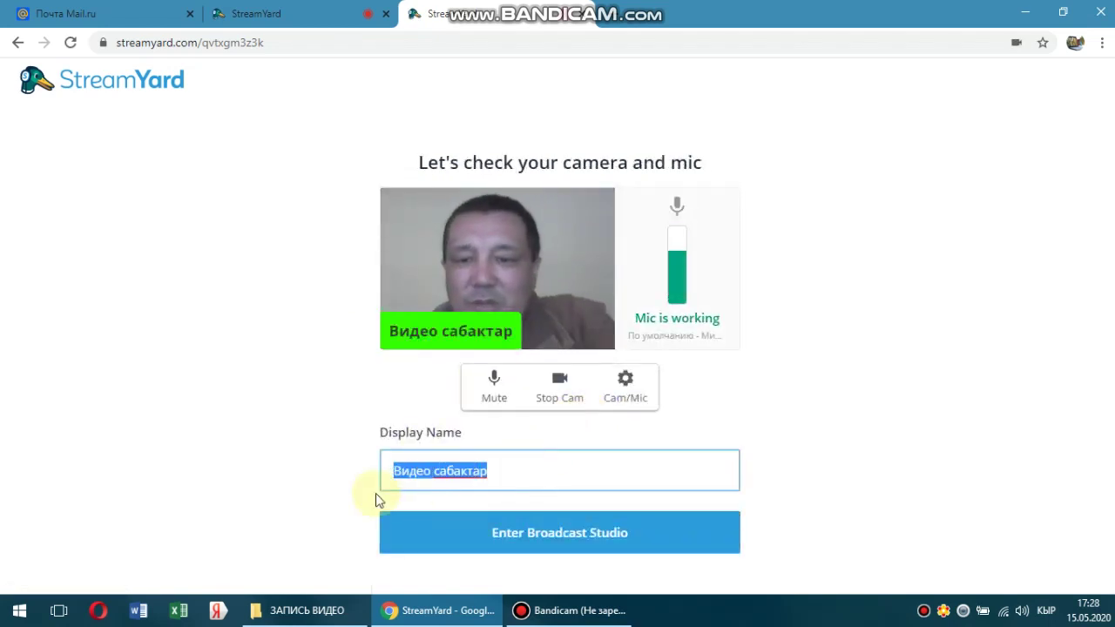
key(BackSpace)
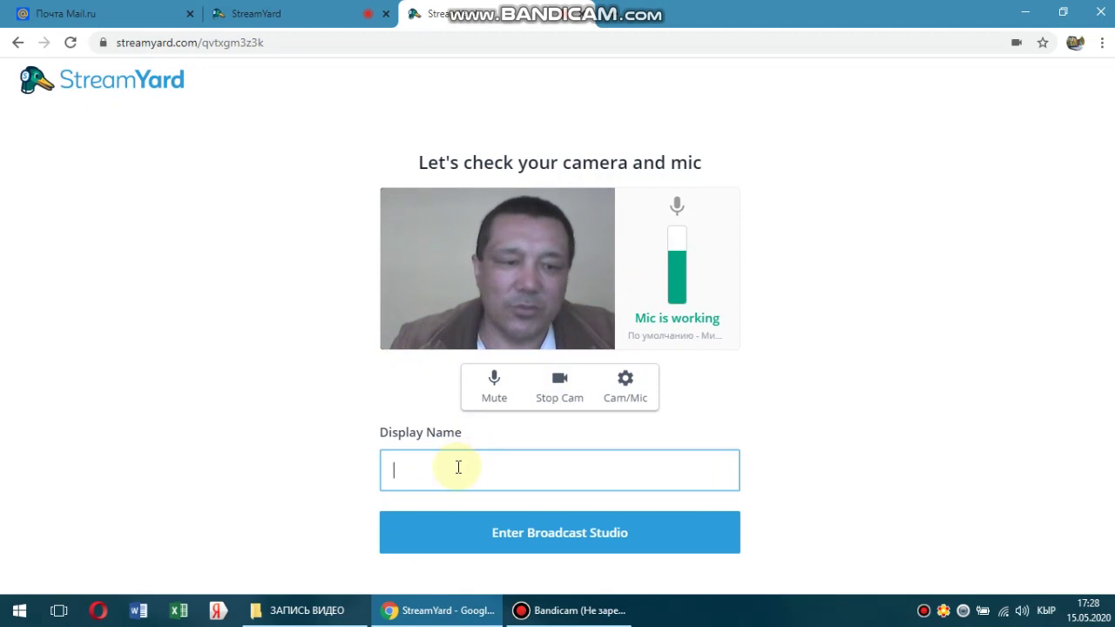
text(Aсан)
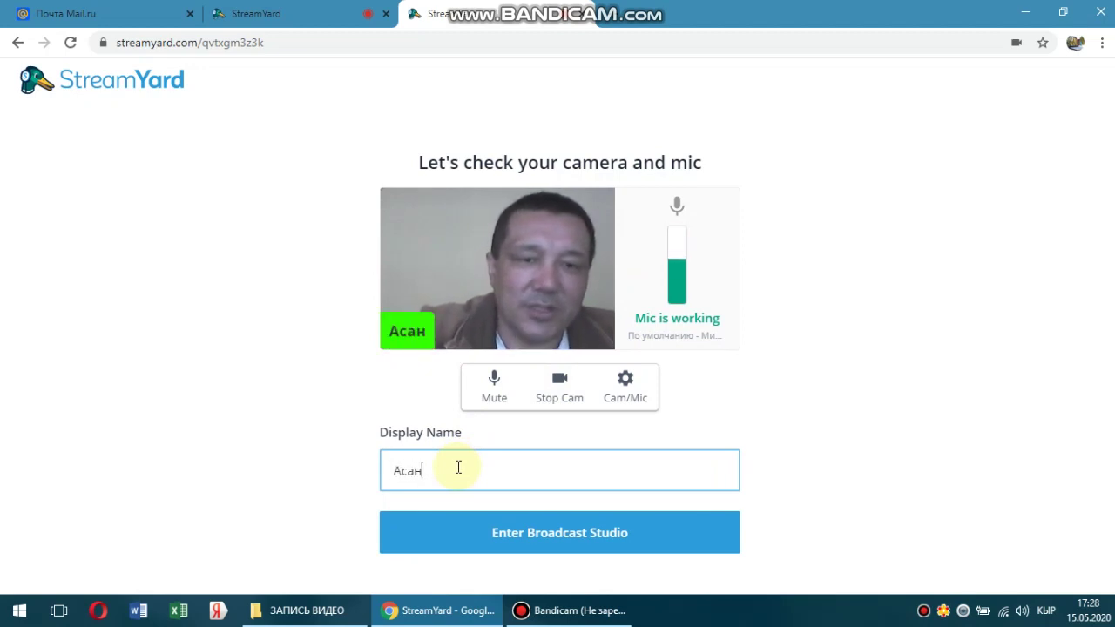
click(569, 550)
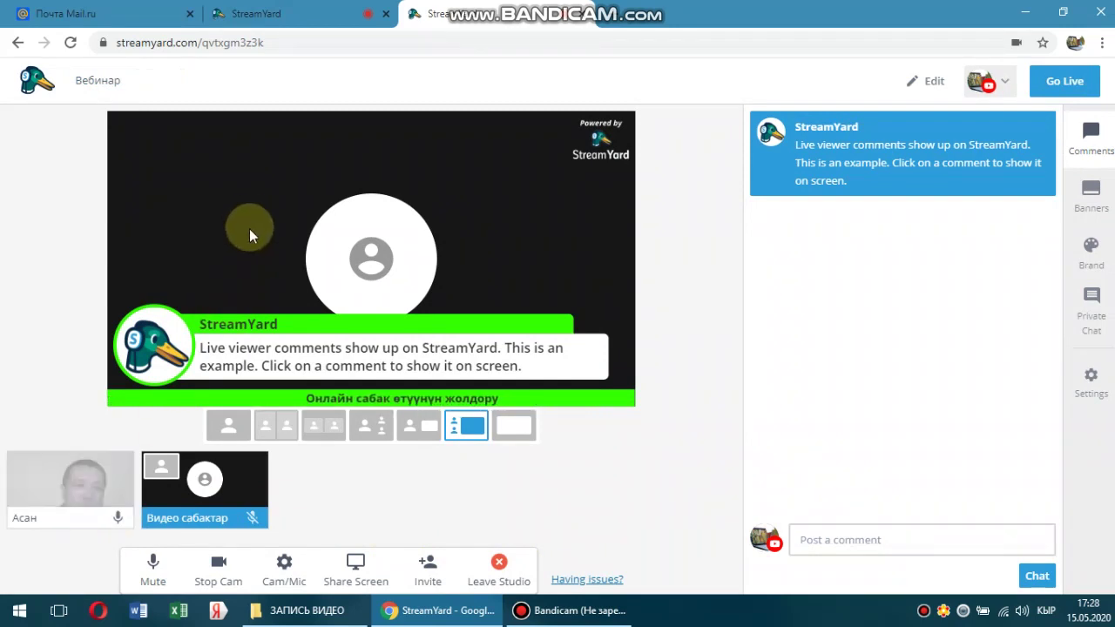
Add the guest's camera feed to the stream and mute the guest's microphone
click(85, 471)
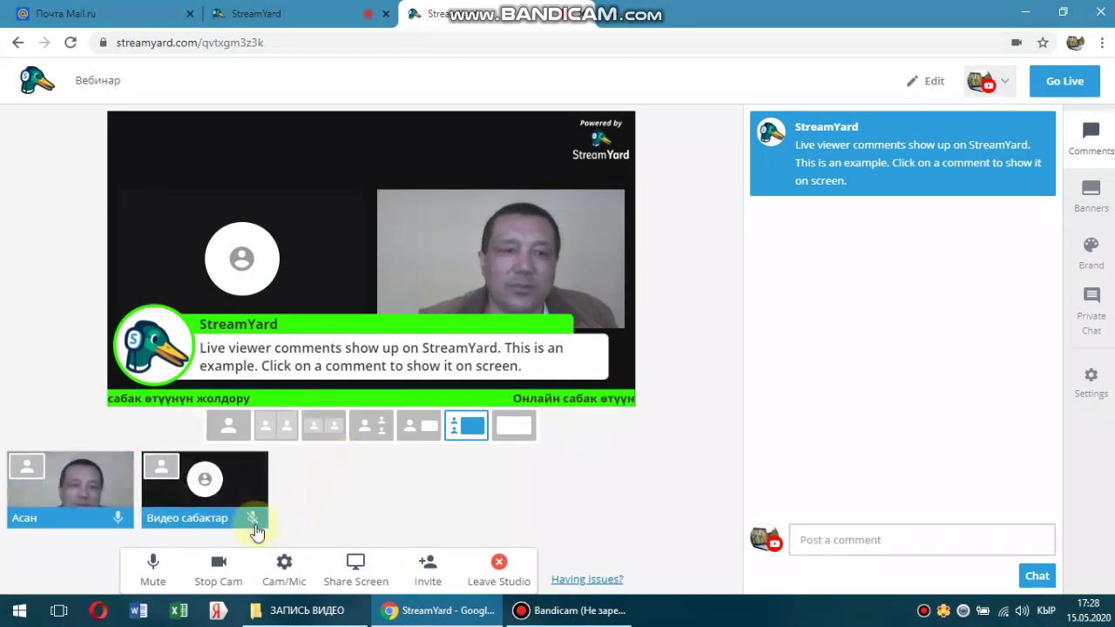
click(155, 566)
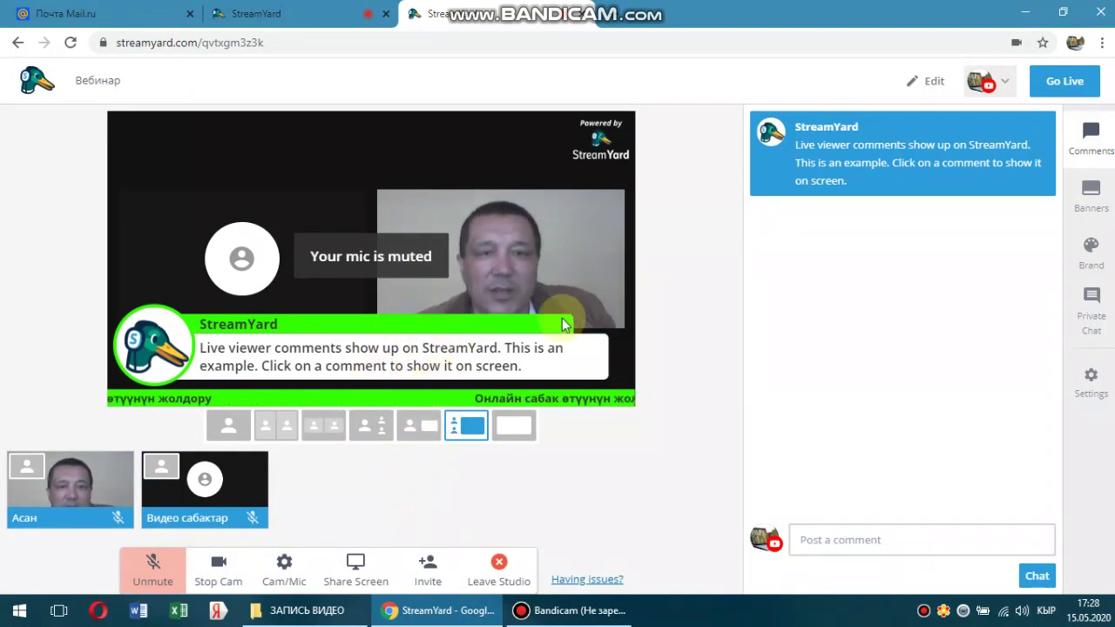
Hide the example StreamYard viewer comment from the broadcast
click(886, 154)
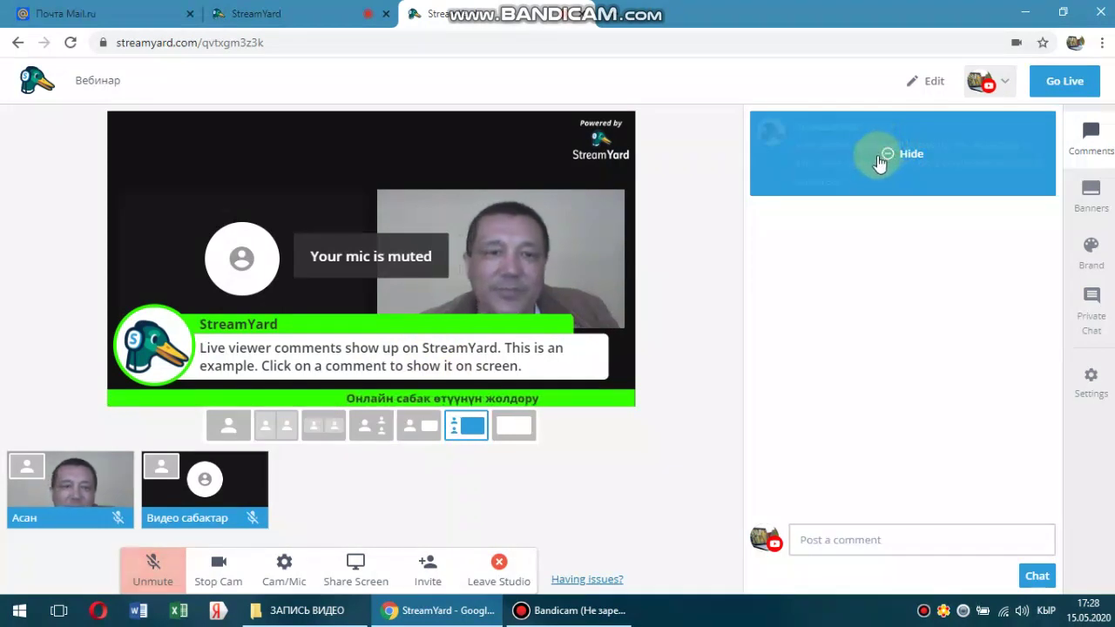
click(887, 155)
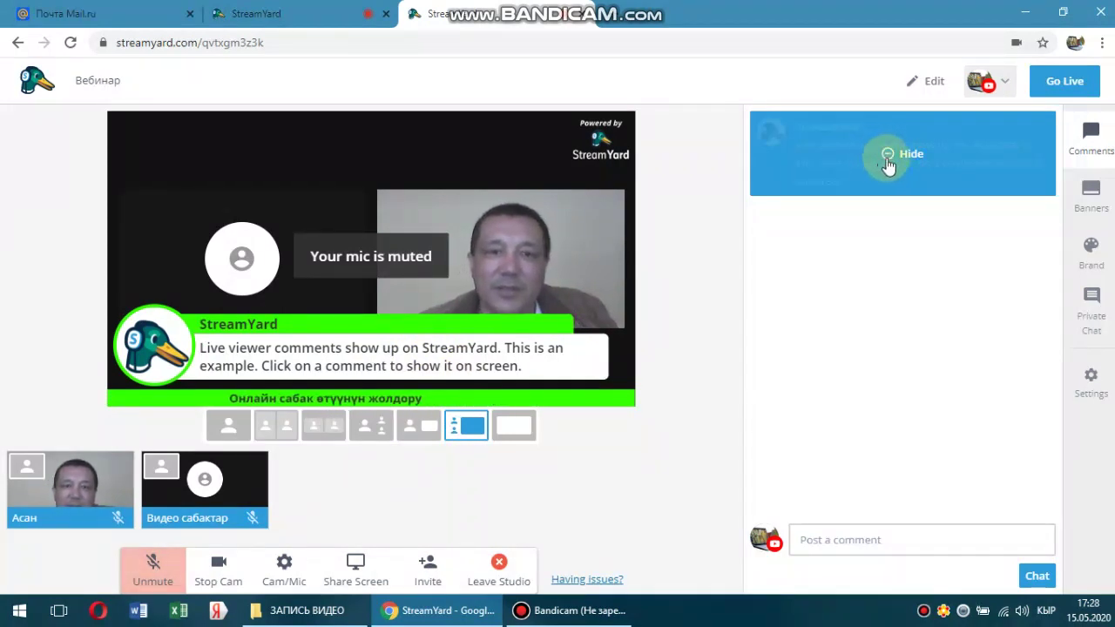